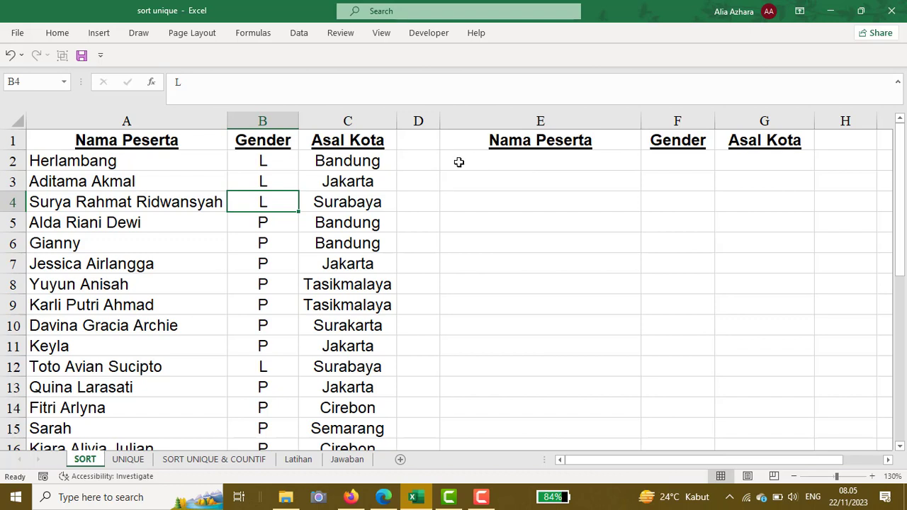
Step: Start a SORT formula in cell E2 with the absolute range $A$2:$C$31 as its array
click(458, 162)
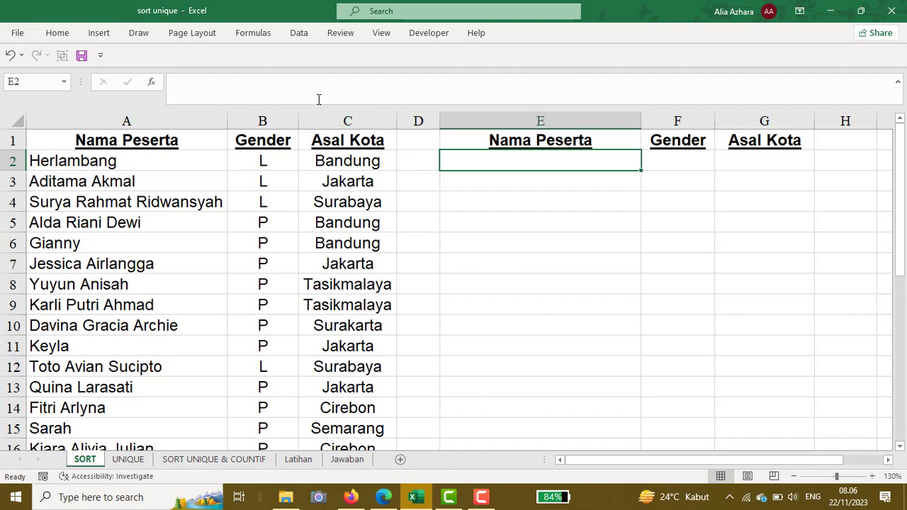
text(=)
key(Caps_Lock)
text(SORT)
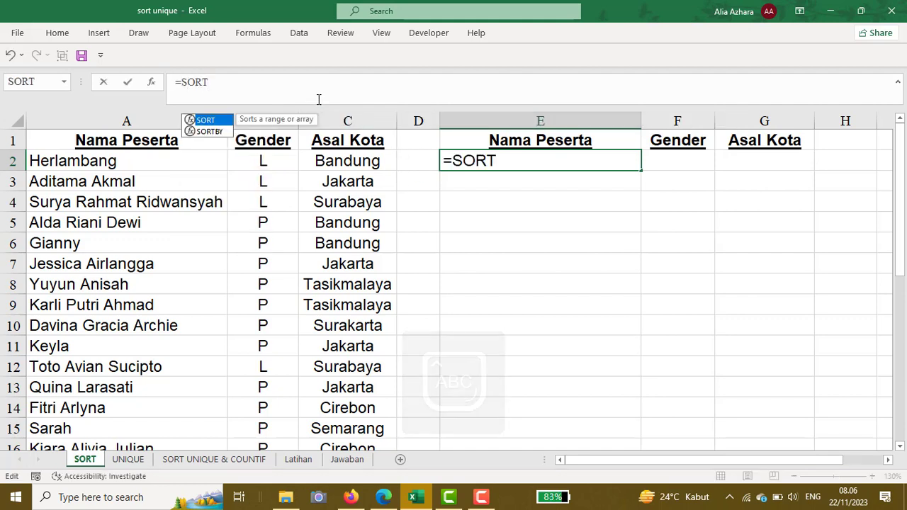
text(()
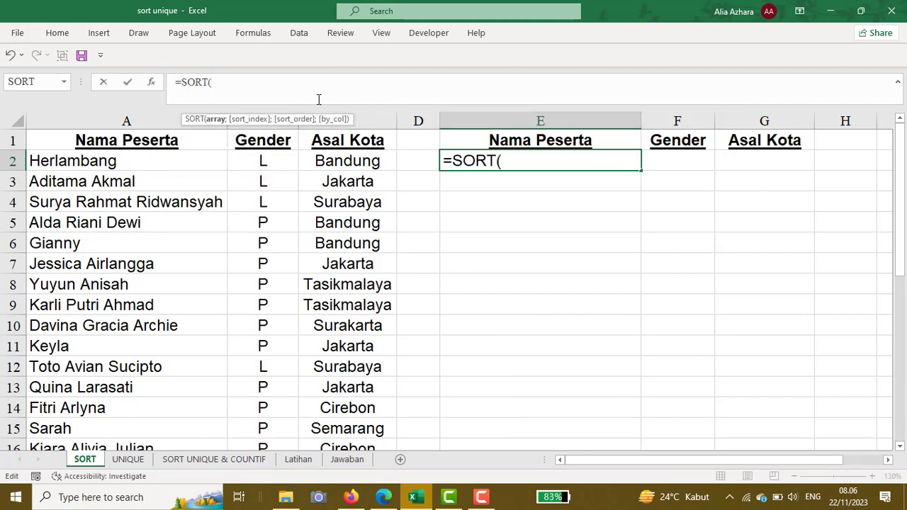
click(204, 161)
scroll(302, 284, down, 5)
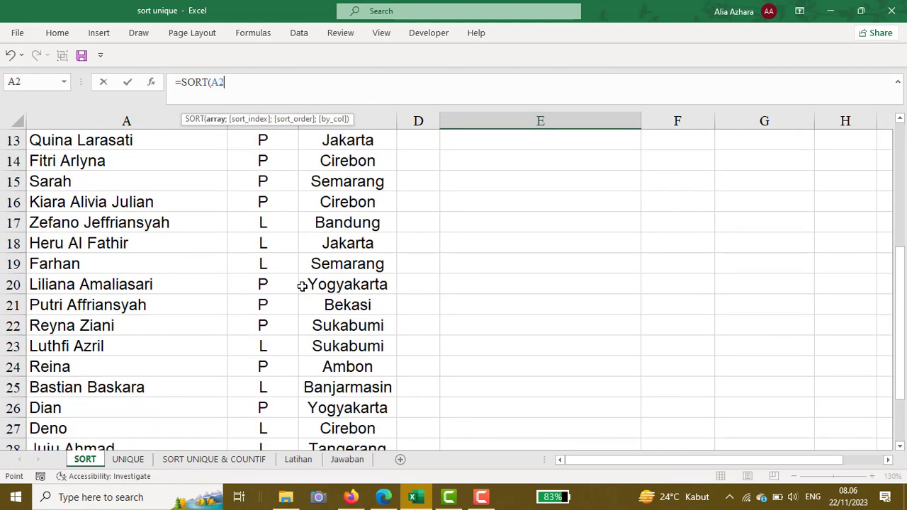
scroll(303, 289, down, 1)
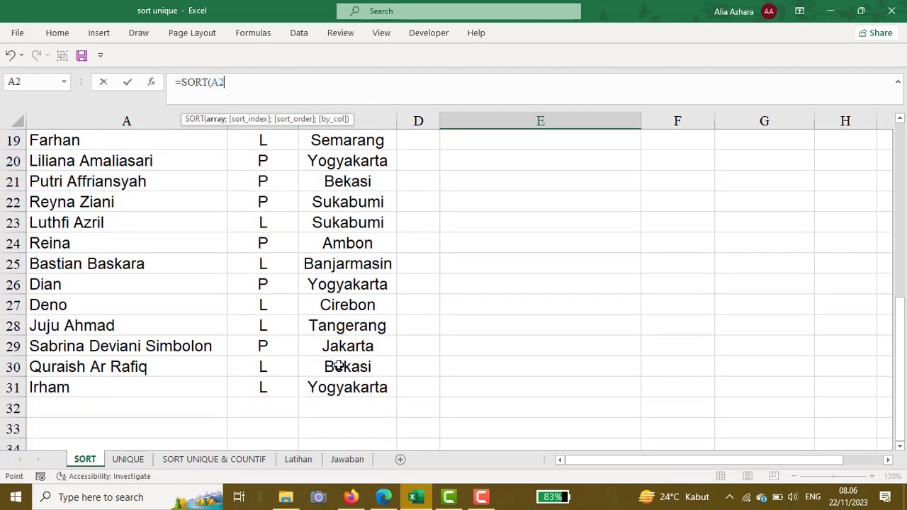
shift+click(349, 390)
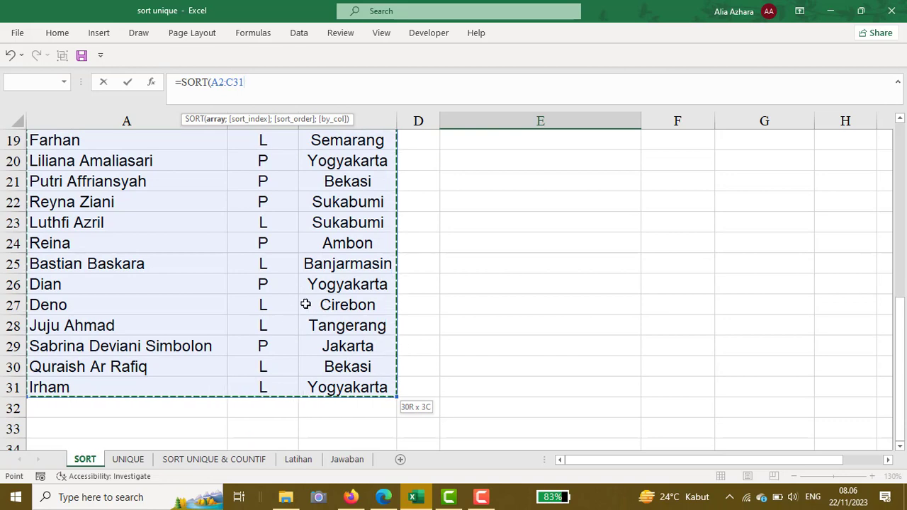
scroll(304, 304, up, 5)
scroll(305, 303, up, 1)
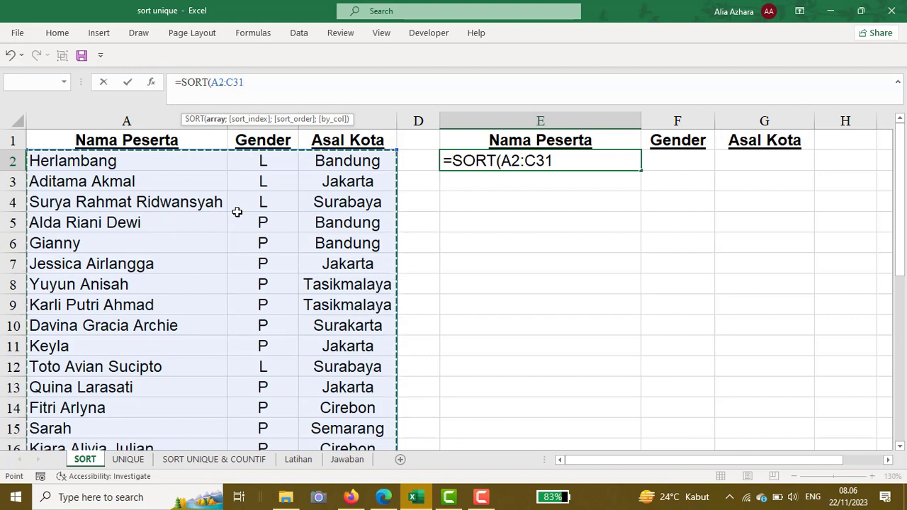
key(F4)
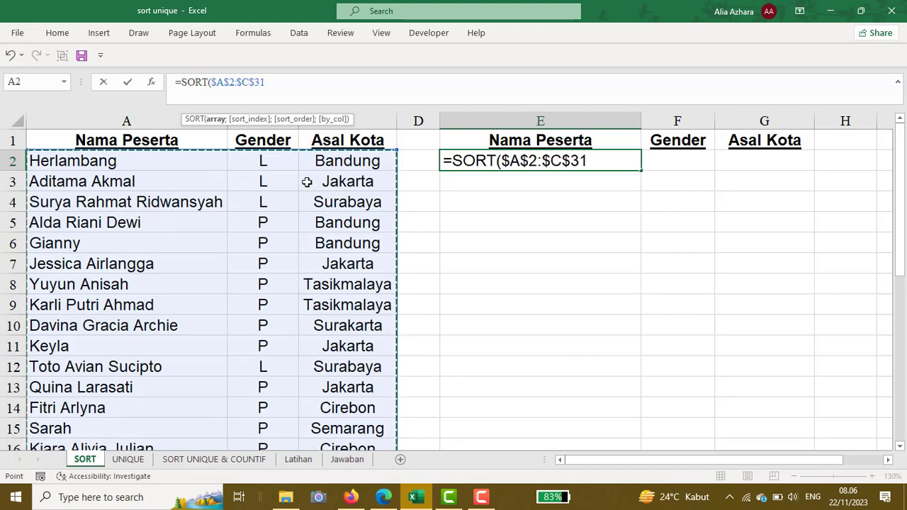
Step: Complete the SORT formula in E2 with sort index 1, ascending order (1) and FALSE to sort by row
text(;)
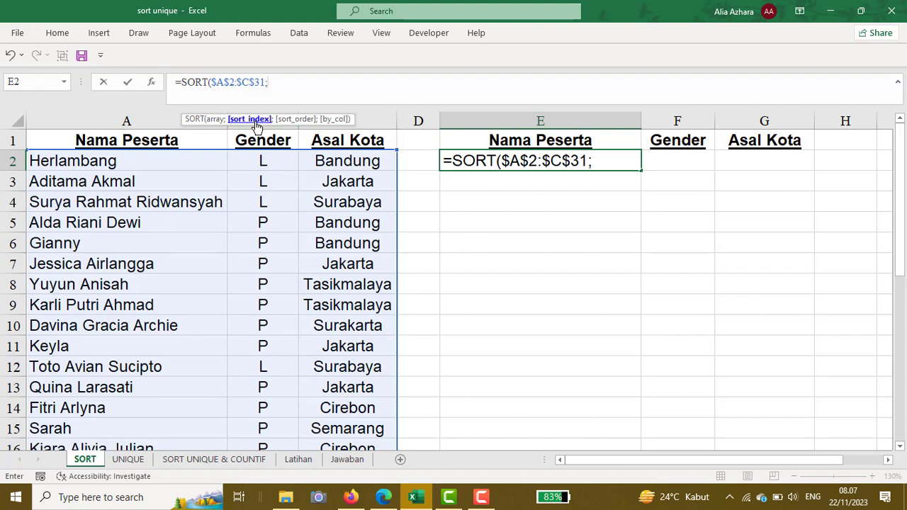
text(1)
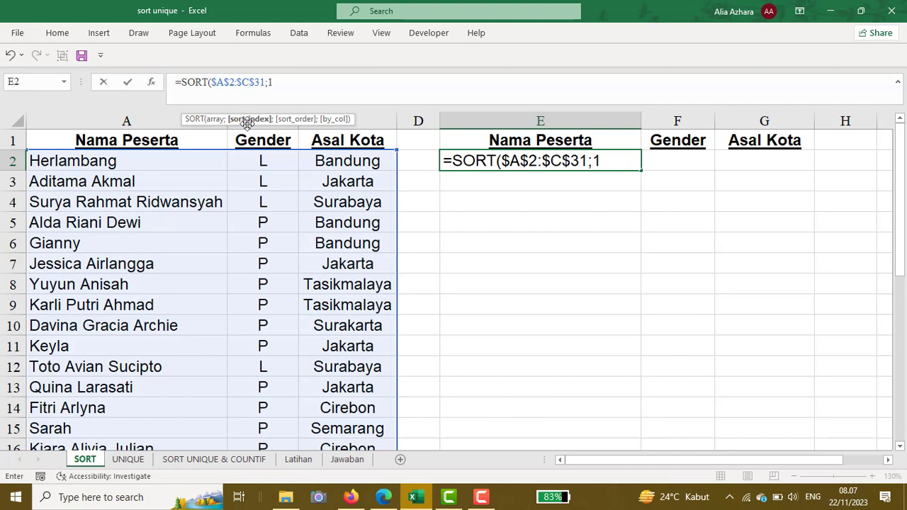
text(;)
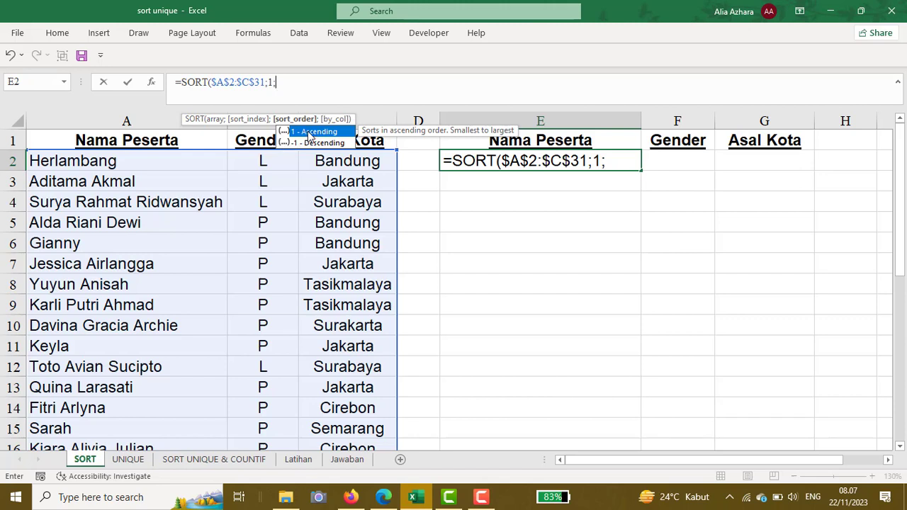
double_click(308, 132)
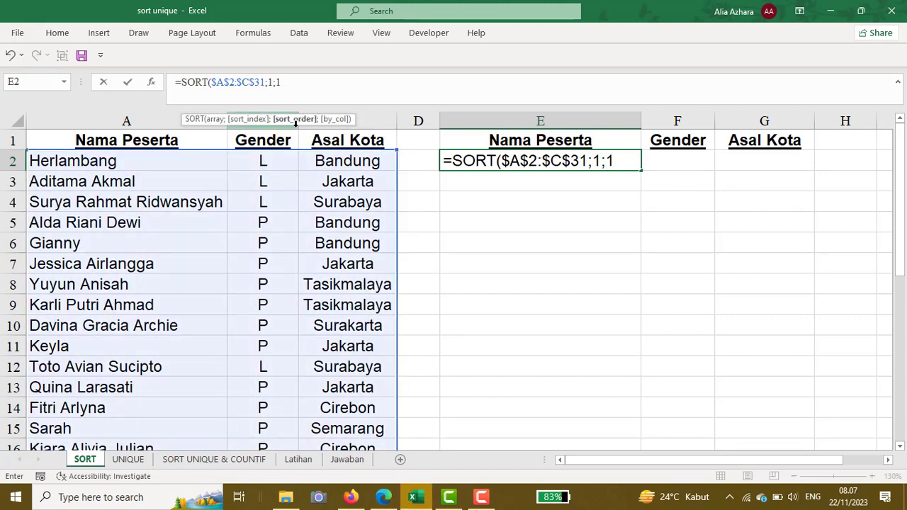
text(;)
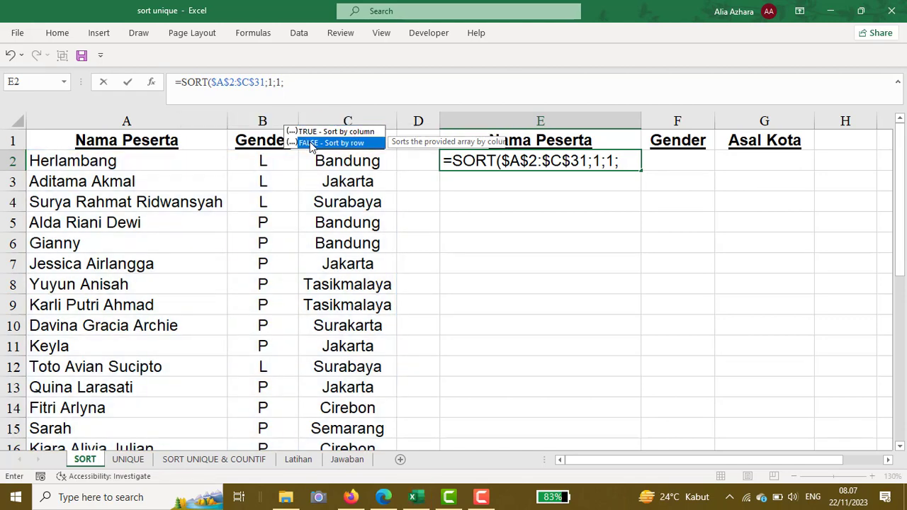
double_click(310, 144)
text())
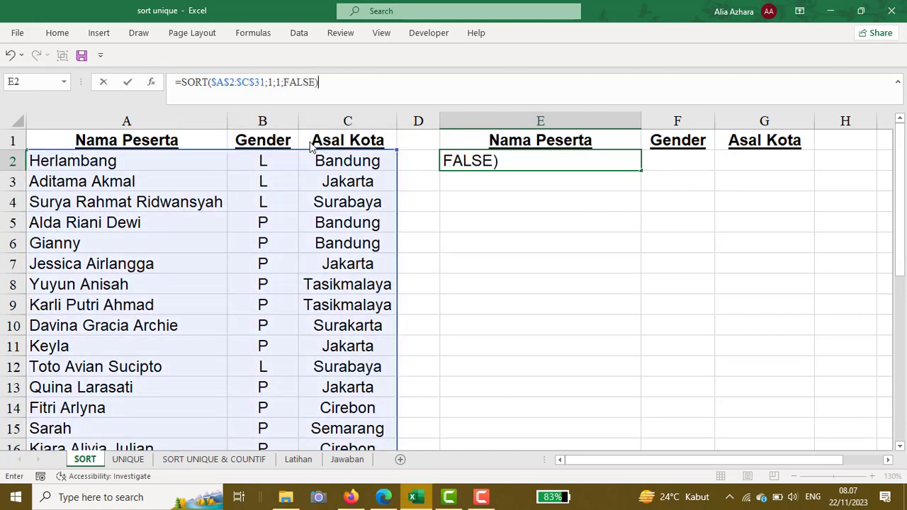
key(Return)
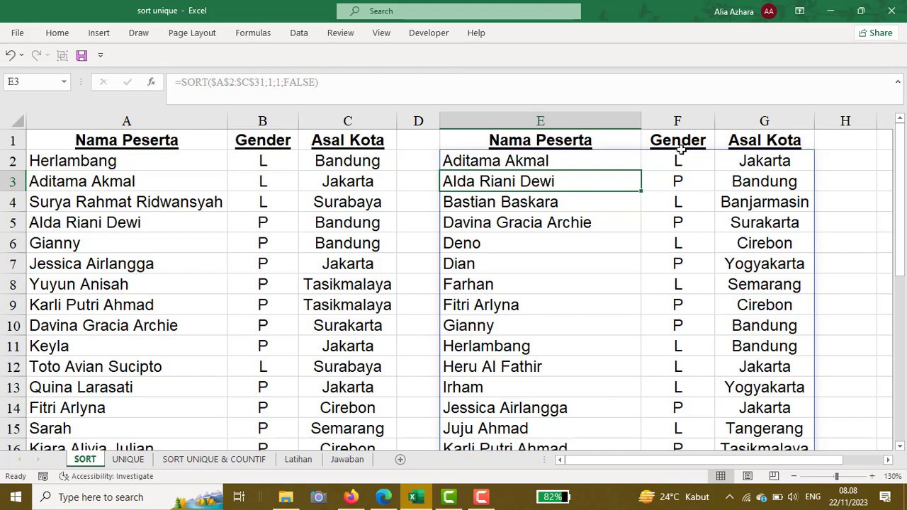
Step: Review the sorted Gender, Asal Kota and Nama Peserta columns and the formula in E2
click(684, 121)
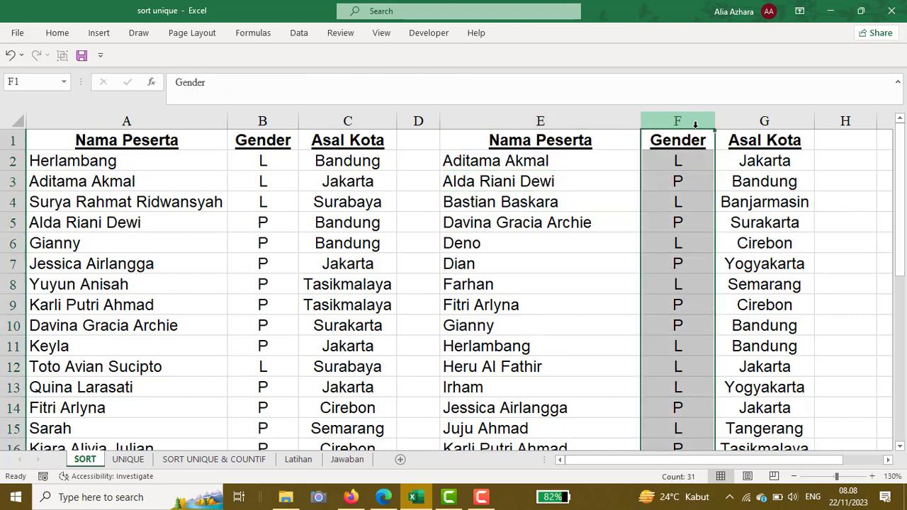
click(731, 121)
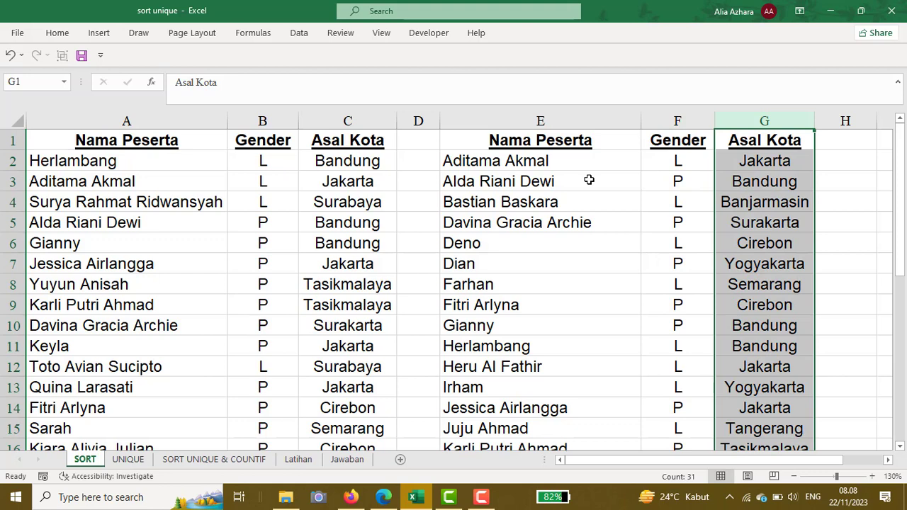
click(526, 123)
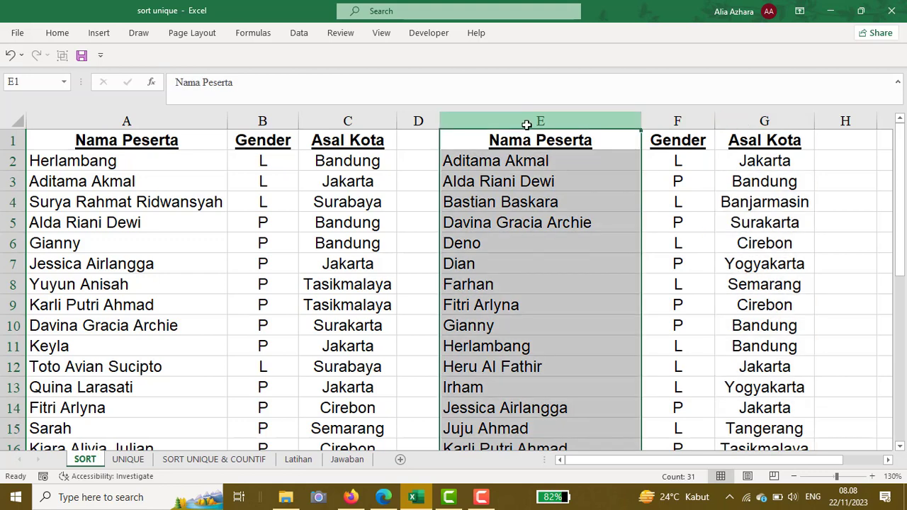
click(495, 161)
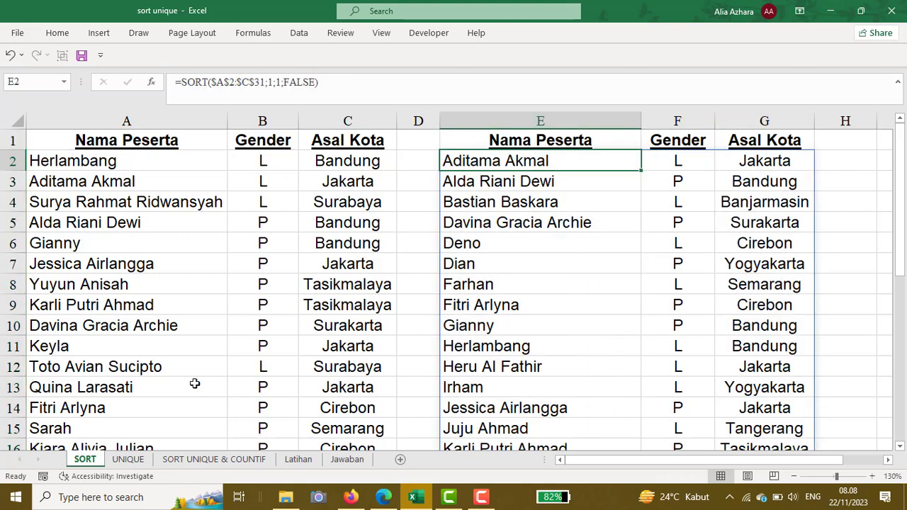
Step: On the UNIQUE sheet, start a UNIQUE formula in cell F2 under the Departemen heading
click(126, 461)
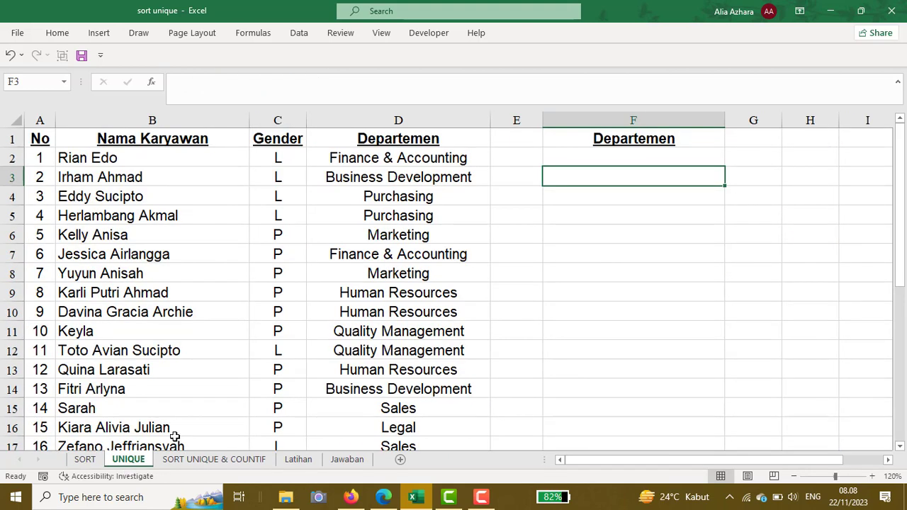
click(603, 156)
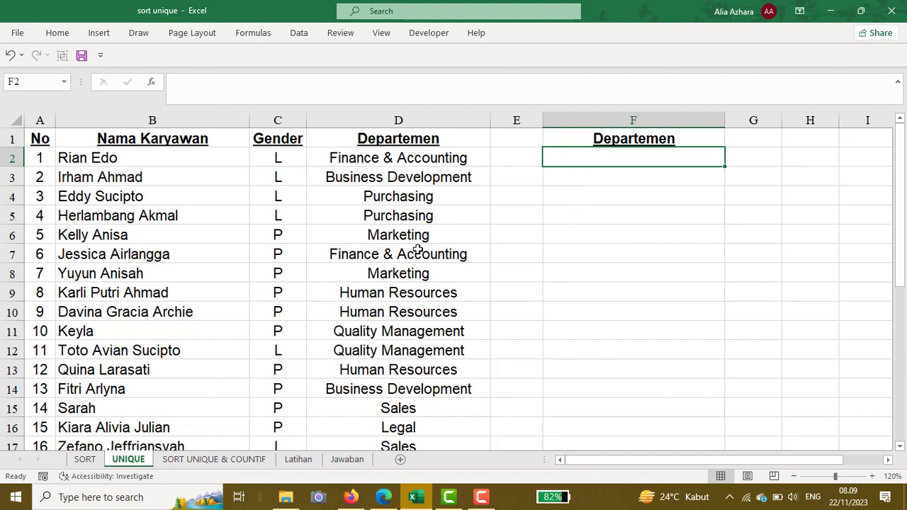
click(387, 350)
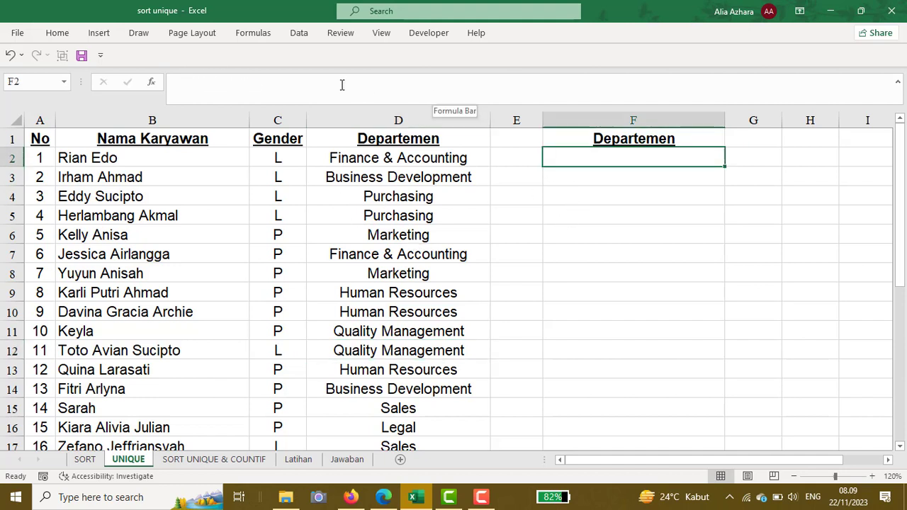
click(341, 85)
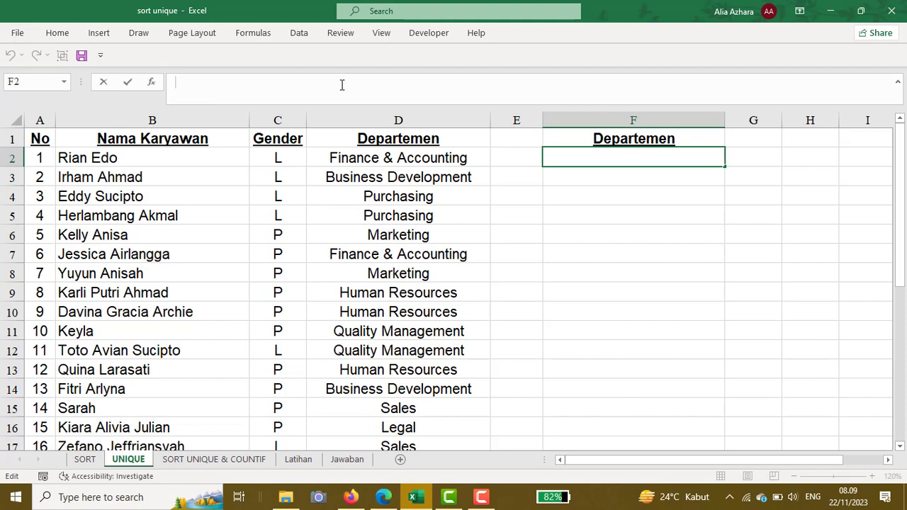
text(=UN)
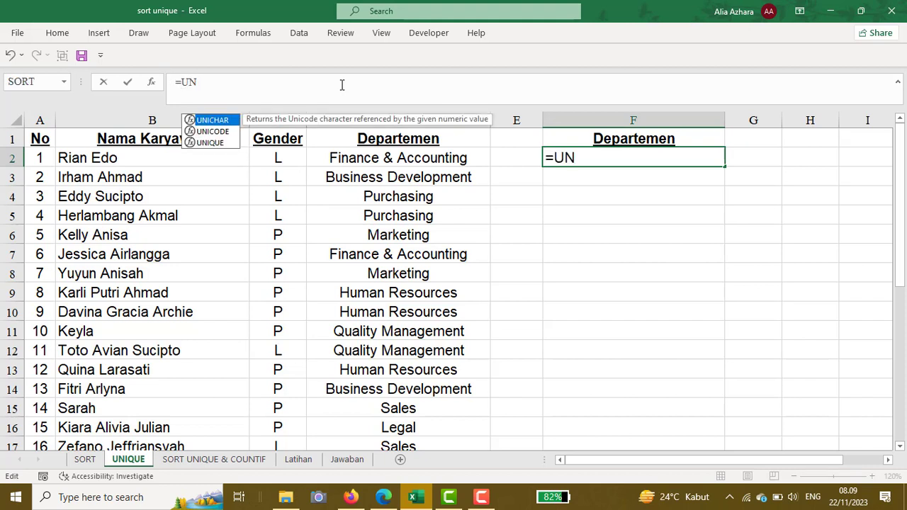
text(IQUE()
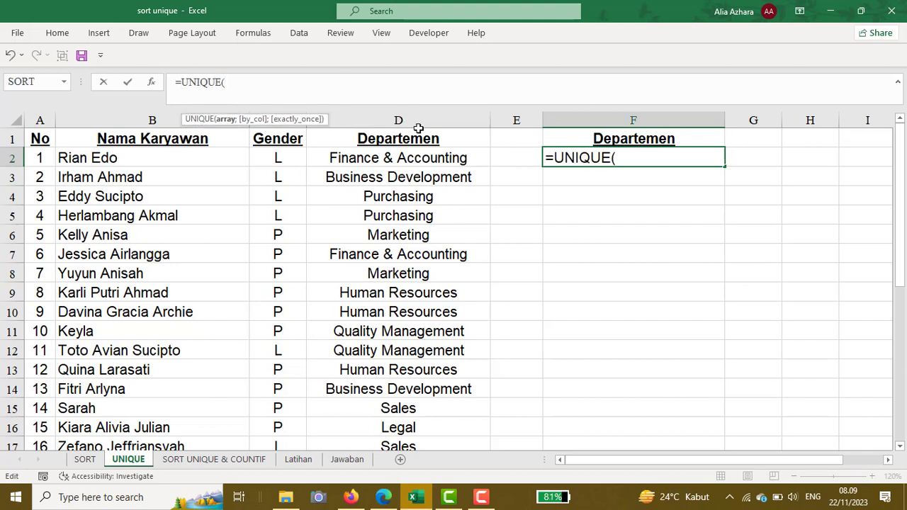
Step: Complete the UNIQUE formula in F2 with the absolute range $D$2:$D$31 as its array
click(343, 162)
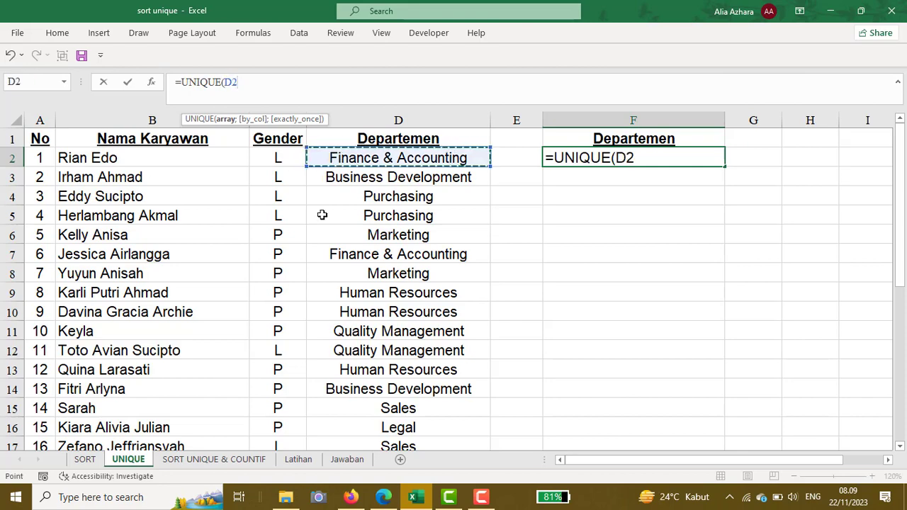
scroll(368, 307, down, 4)
scroll(368, 307, down, 1)
shift+click(415, 423)
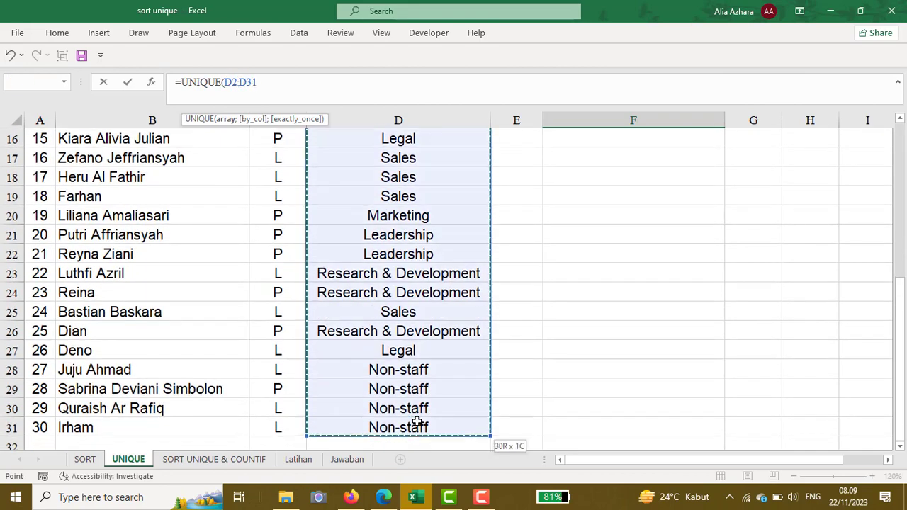
scroll(387, 401, up, 4)
scroll(387, 401, up, 2)
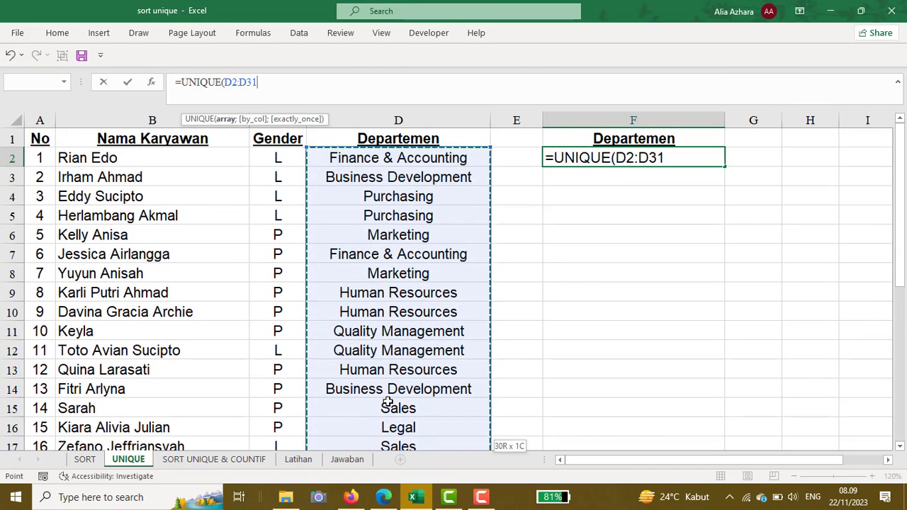
key(F4)
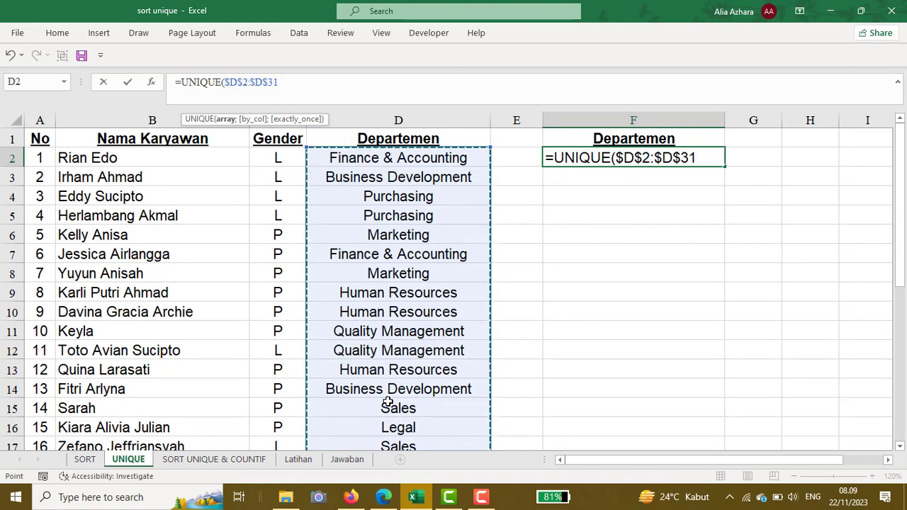
text())
key(Return)
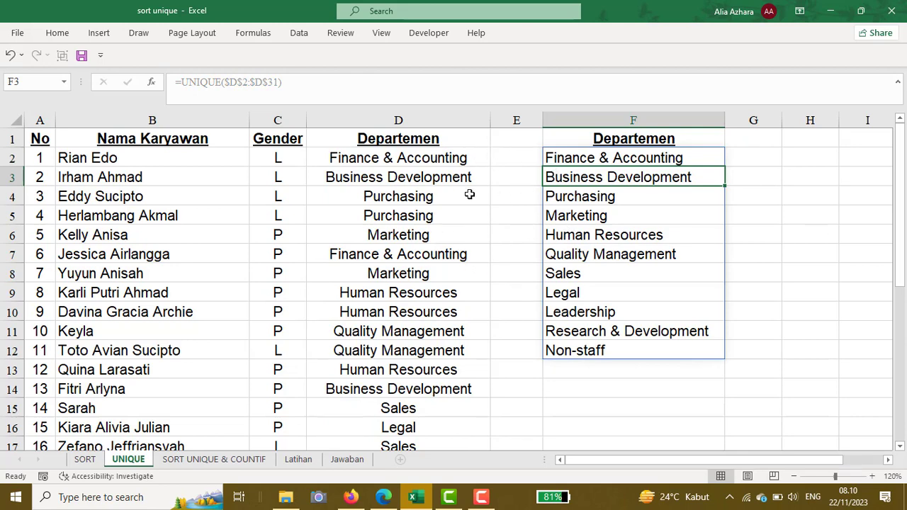
Step: Compare the unique department list in column F with the repeated entries in the source Departemen column
key(Up)
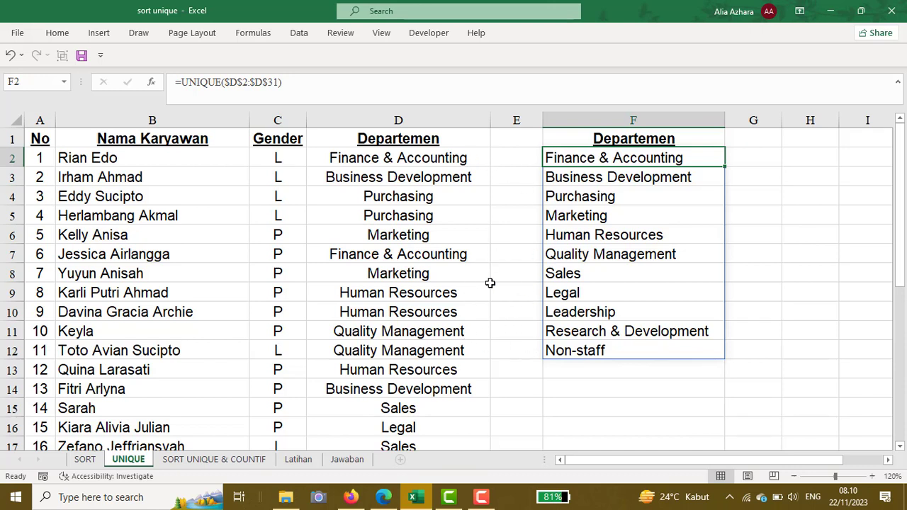
click(567, 180)
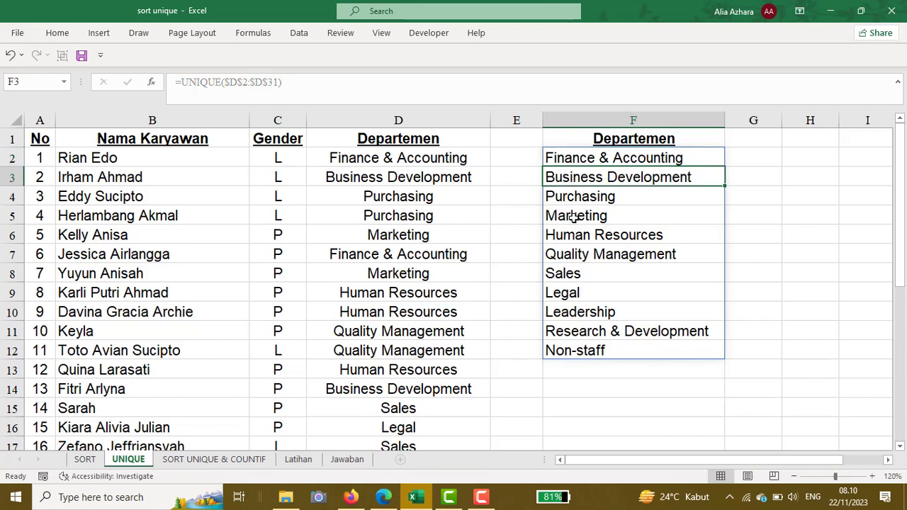
click(573, 217)
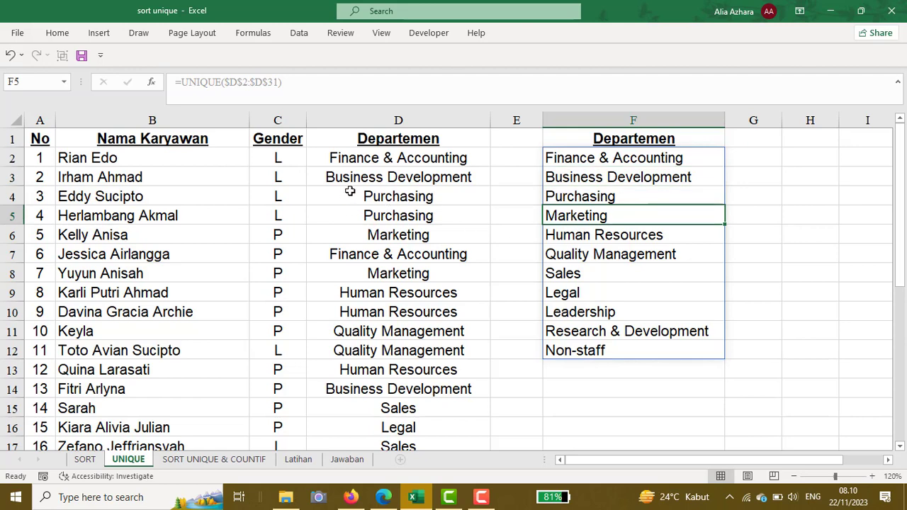
click(382, 214)
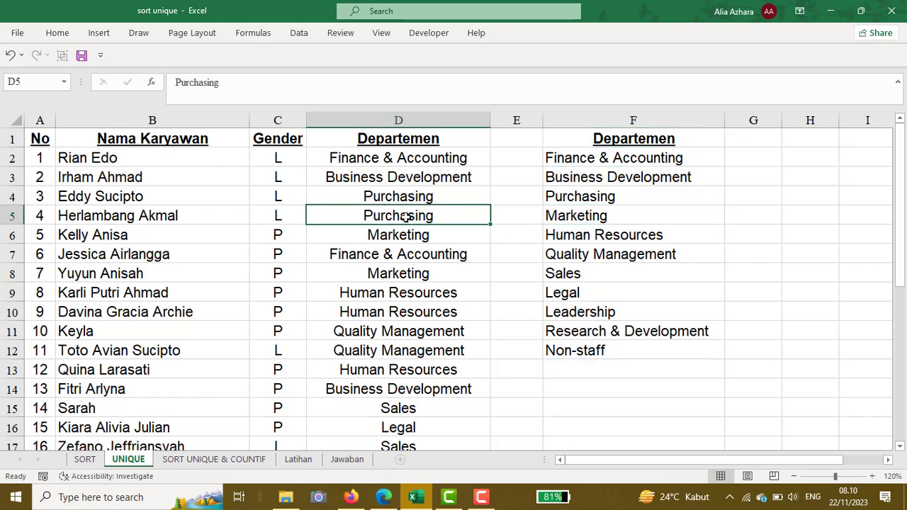
click(561, 198)
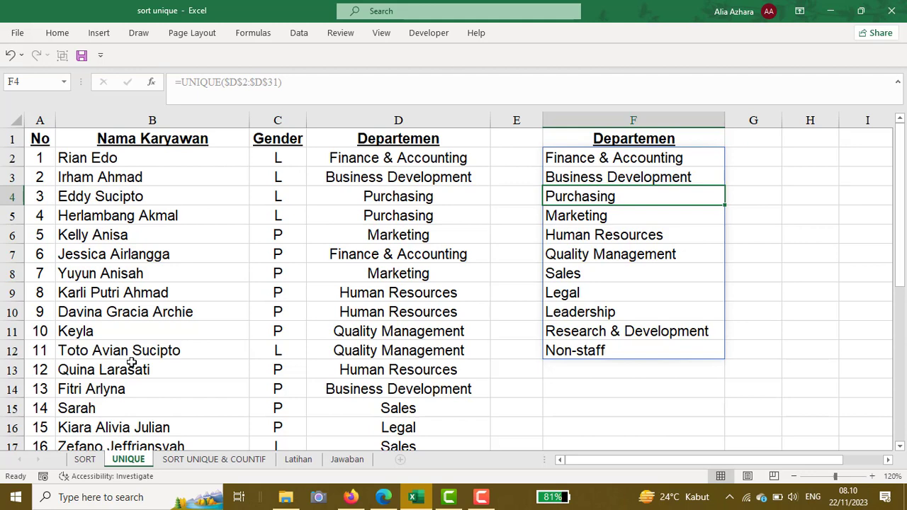
Step: On the SORT UNIQUE & COUNTIF sheet, enter a UNIQUE formula in F3 that lists the cities from $D$3:$D$32
click(233, 459)
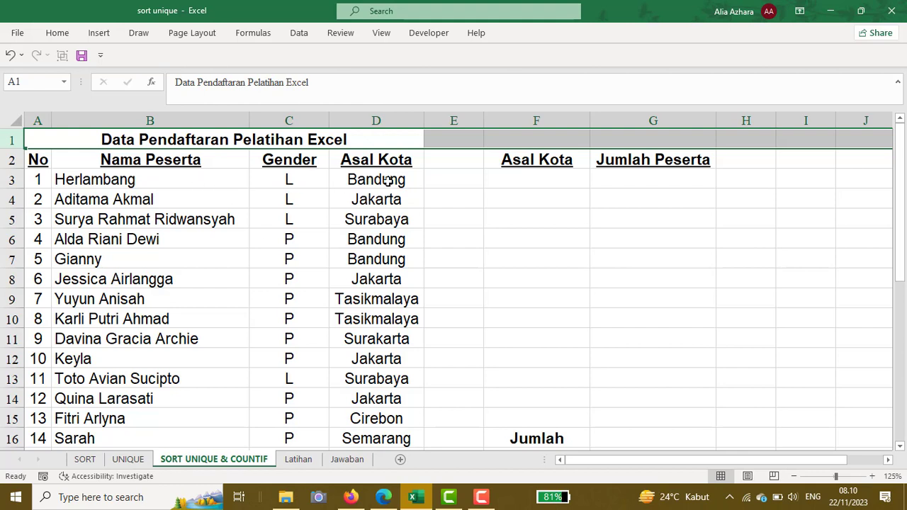
click(525, 181)
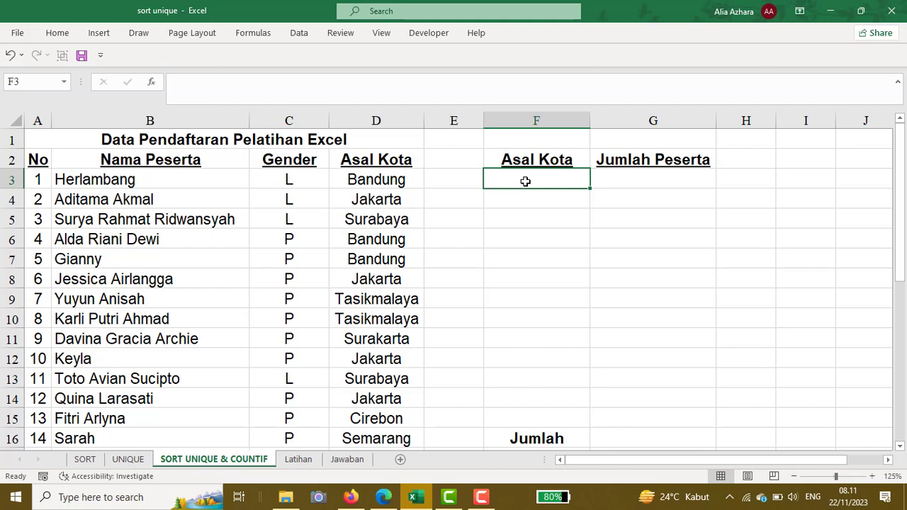
click(225, 87)
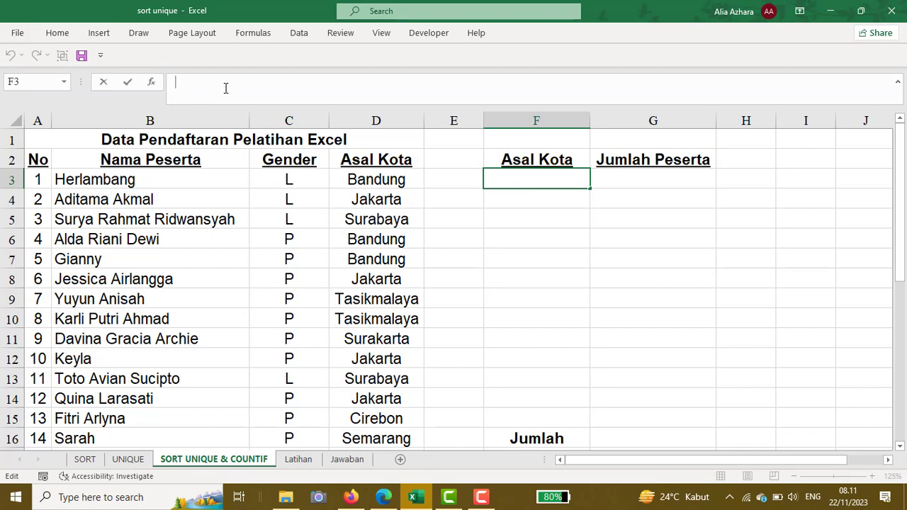
text(=UNIQUE()
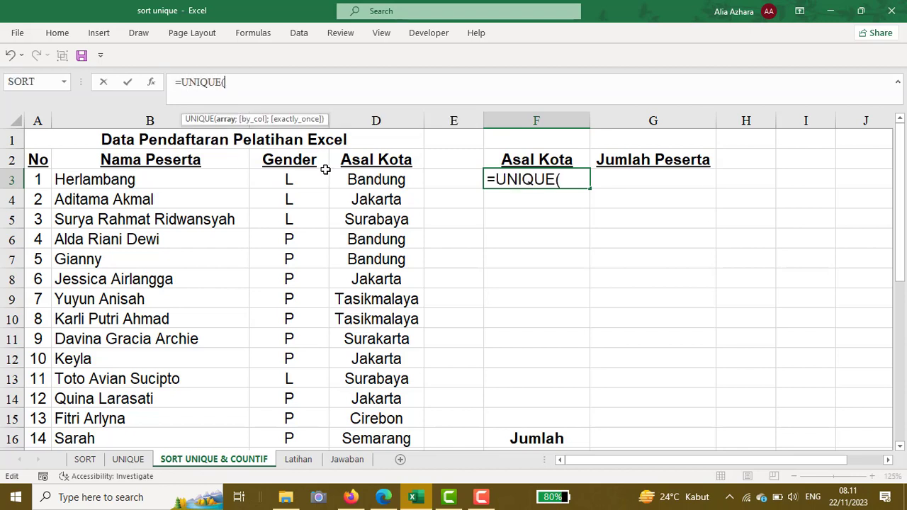
click(346, 182)
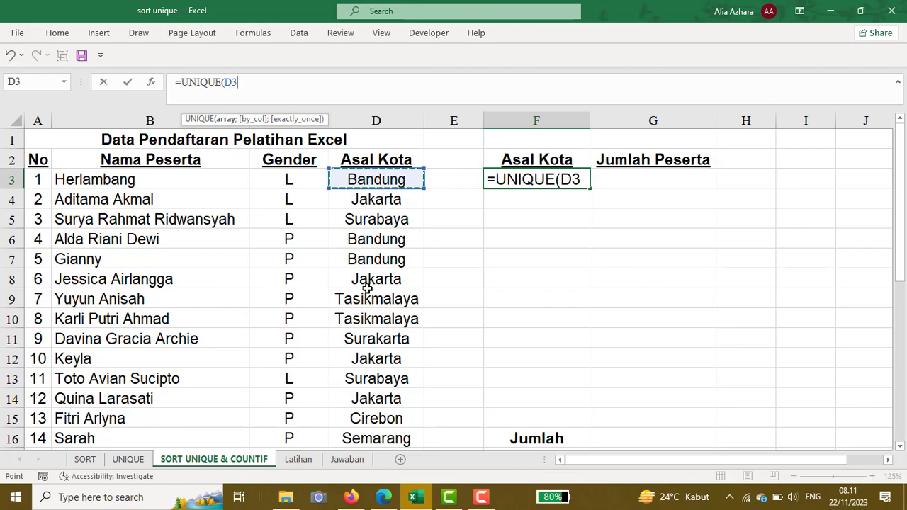
scroll(367, 288, down, 1)
scroll(372, 304, down, 5)
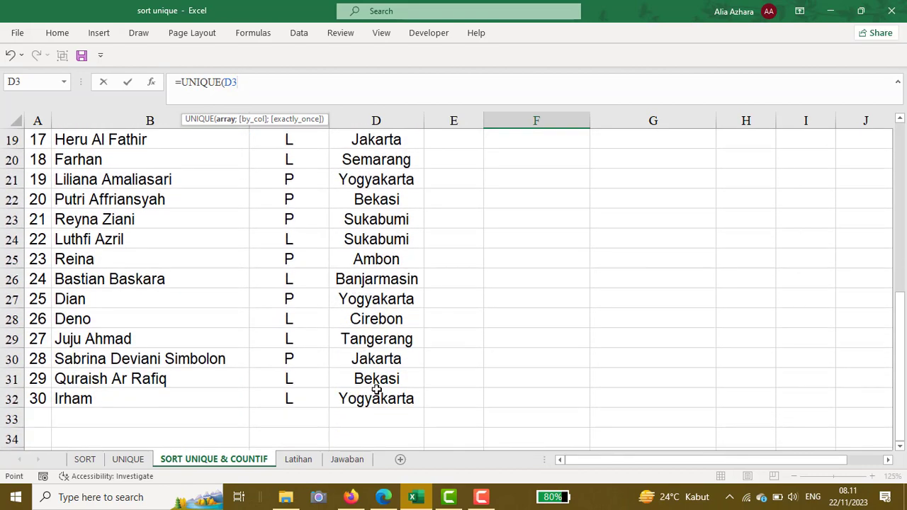
shift+click(376, 391)
scroll(397, 341, up, 6)
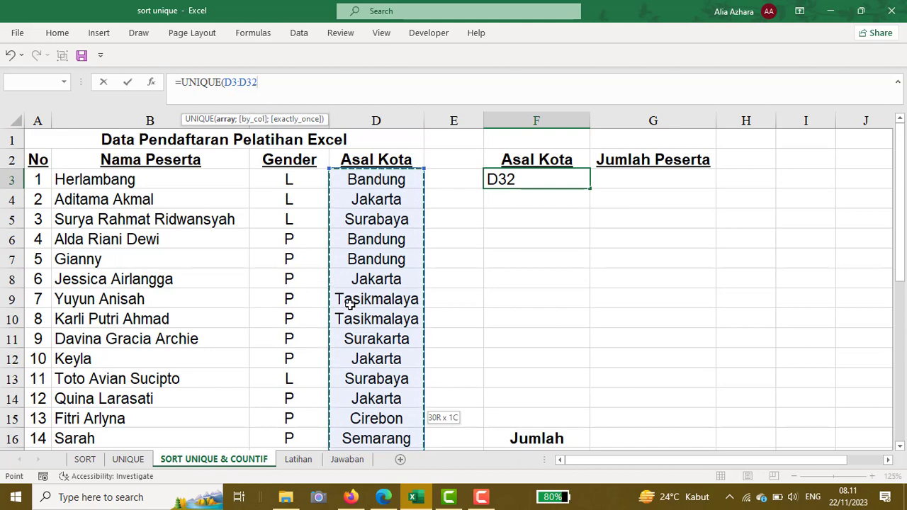
key(F4)
text())
key(Return)
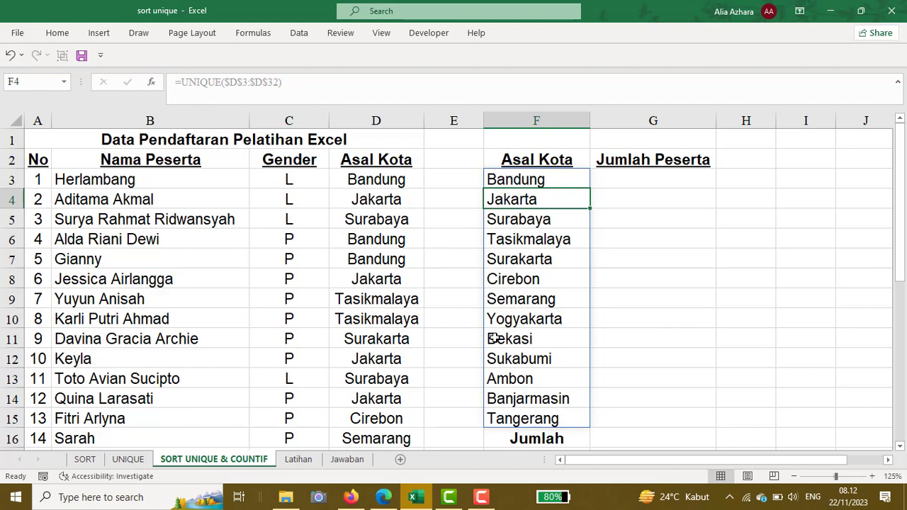
Step: Wrap the UNIQUE formula in F3 in a SORT function so it reads =SORT(UNIQUE($D$3:$D$32))
click(505, 178)
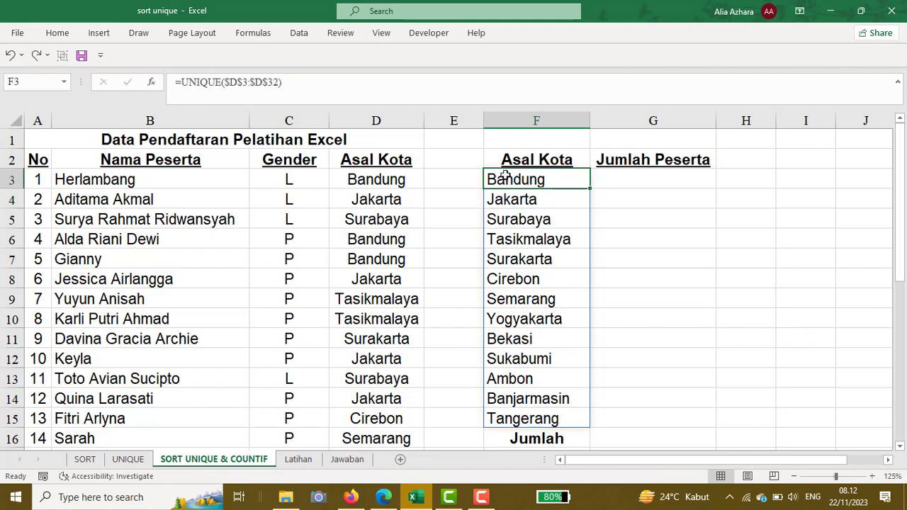
click(179, 84)
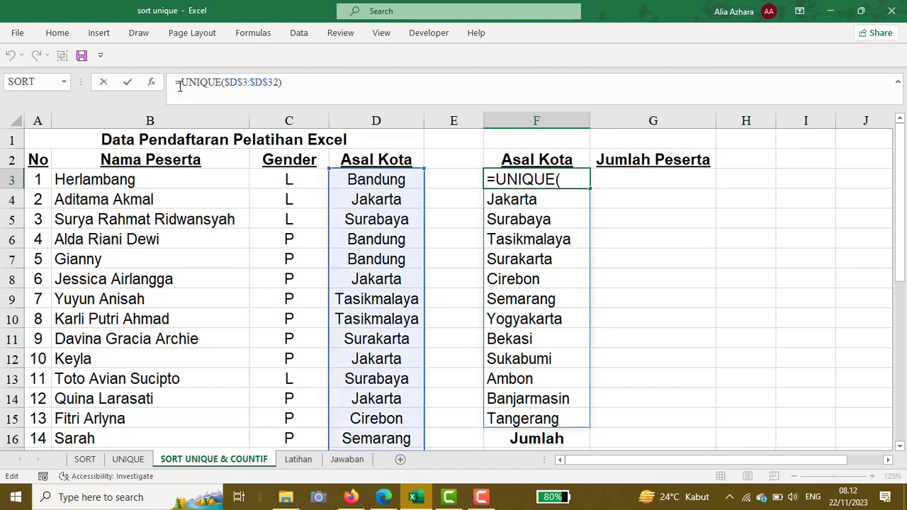
text(SORT)
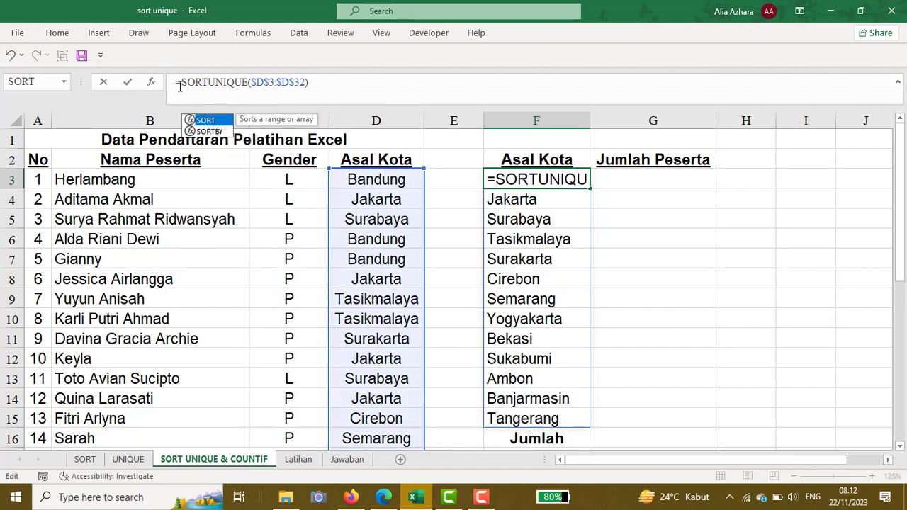
text(()
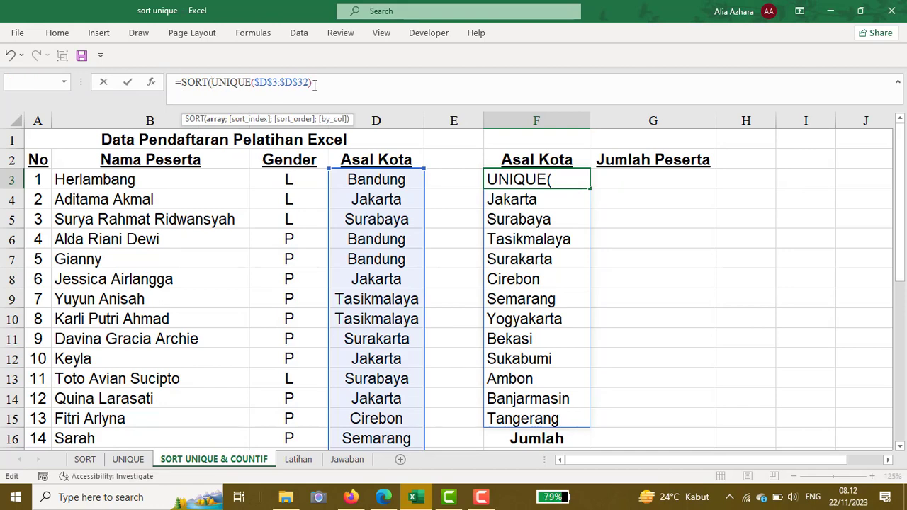
click(320, 82)
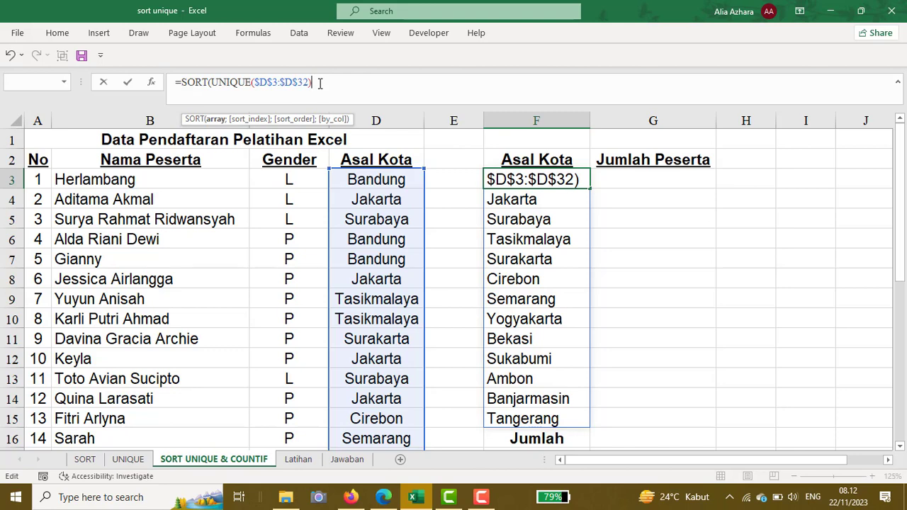
text())
key(Return)
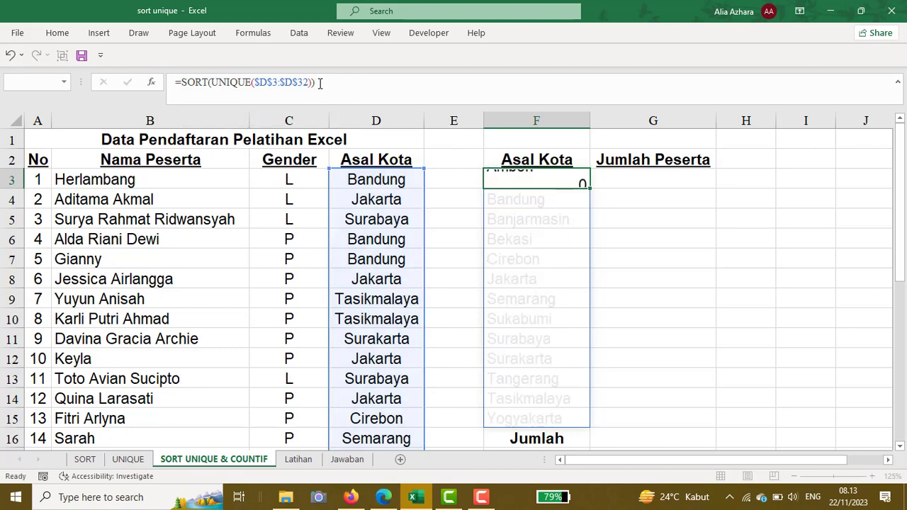
click(526, 179)
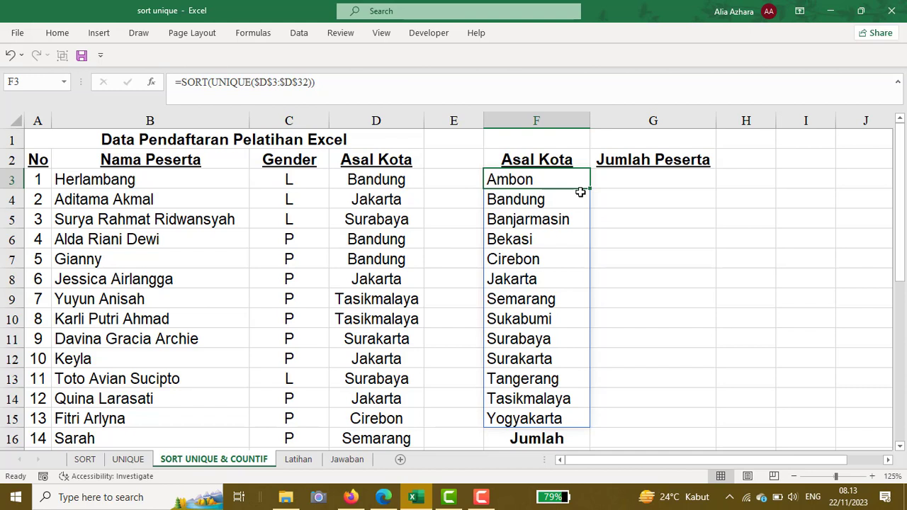
Step: Start a COUNTIF formula in G3 under Jumlah Peserta with the absolute range $D$3:$D$32
click(630, 178)
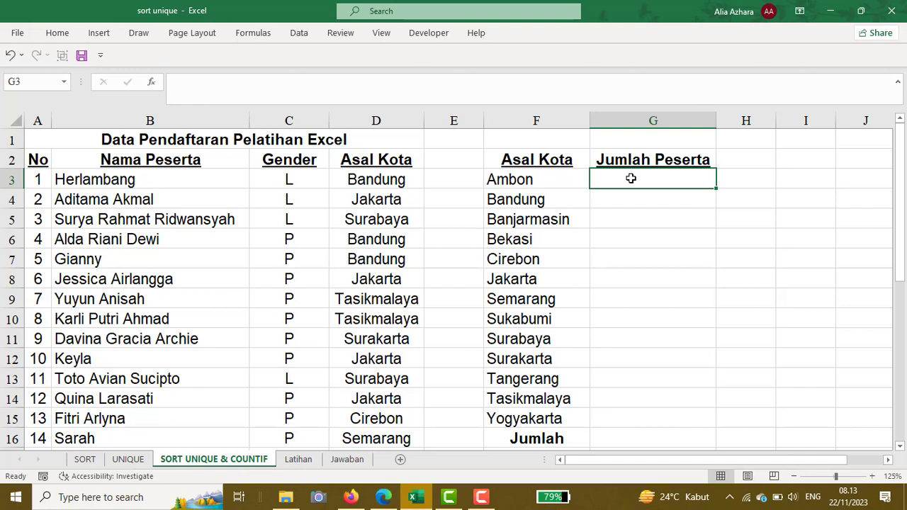
text(=COUNTIF()
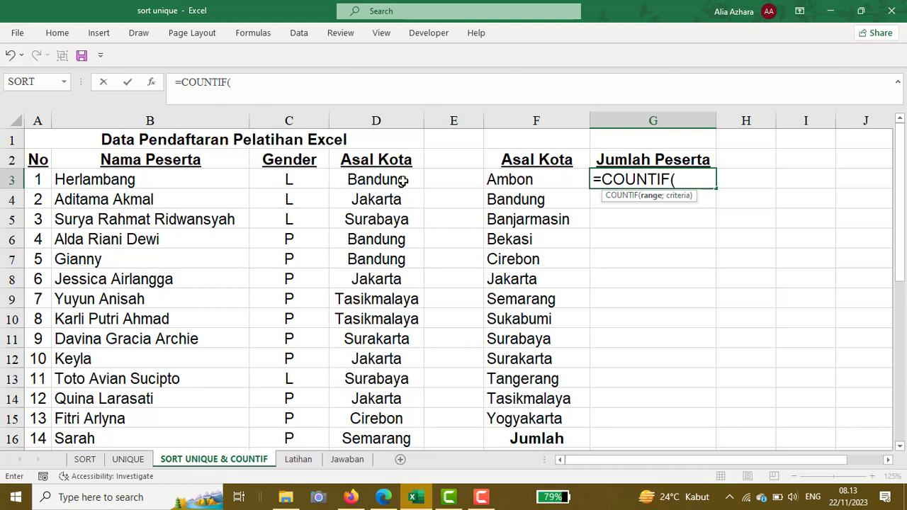
click(376, 175)
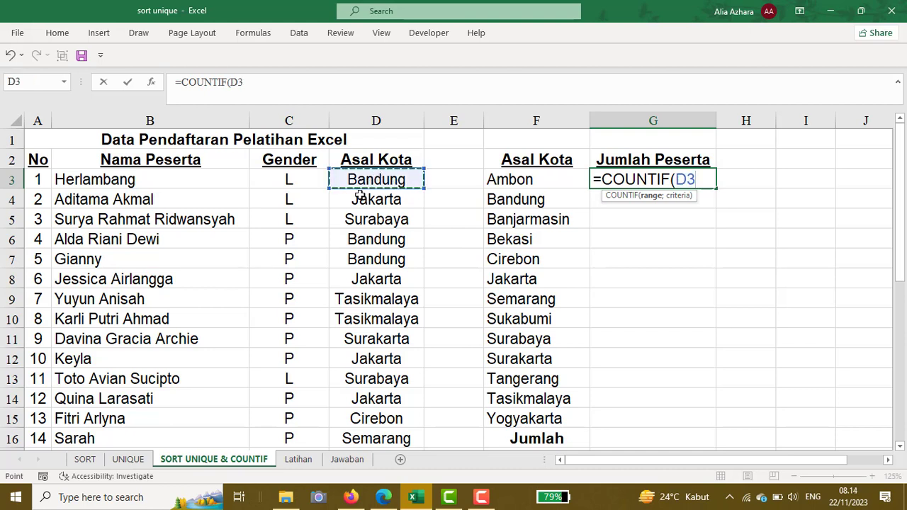
scroll(350, 328, down, 5)
scroll(350, 328, down, 3)
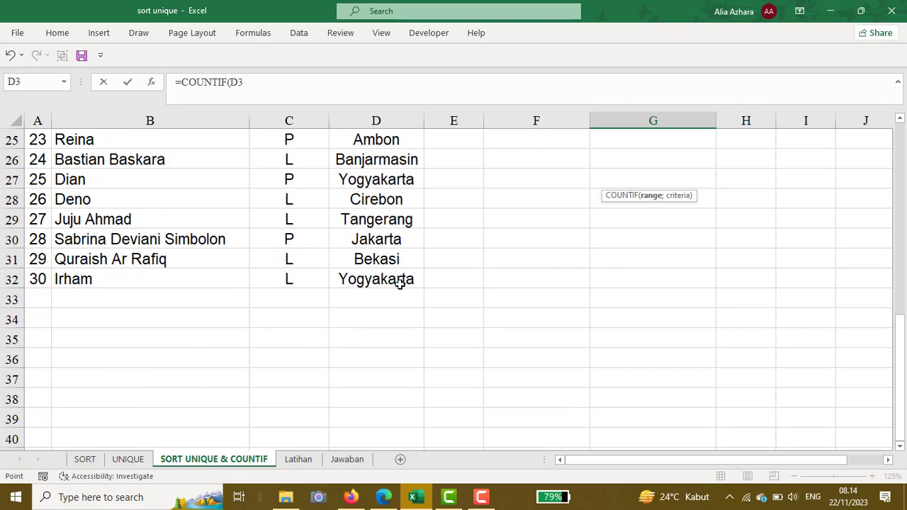
shift+click(398, 281)
scroll(399, 281, up, 8)
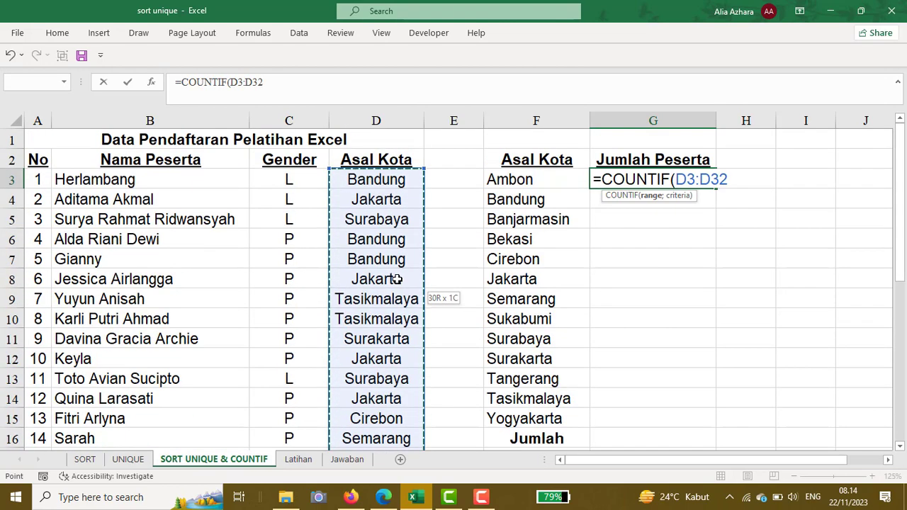
key(F4)
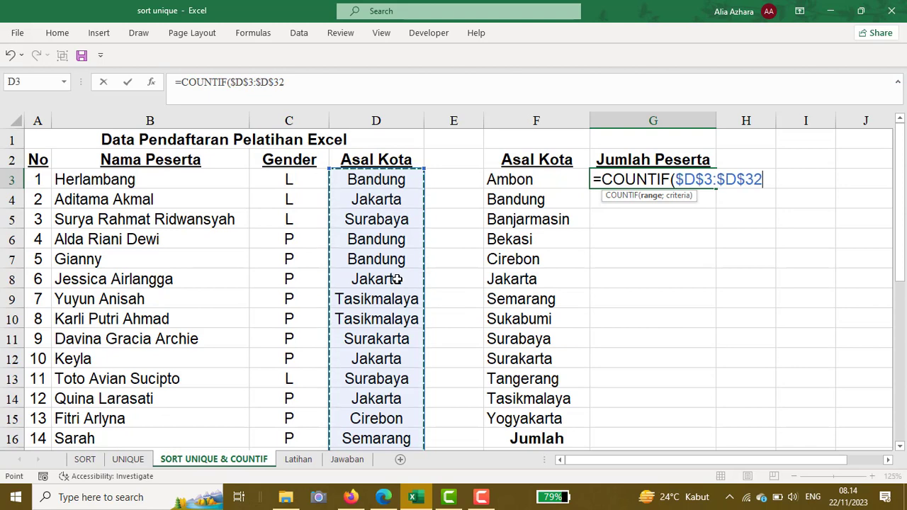
Step: Complete the COUNTIF formula in G3 with the city in F3 as its criterion
key(BackSpace)
text(;)
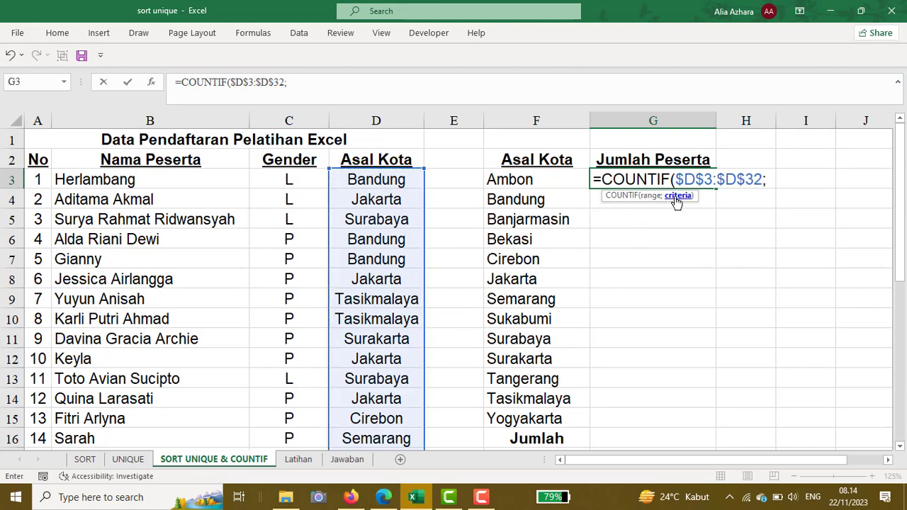
click(525, 179)
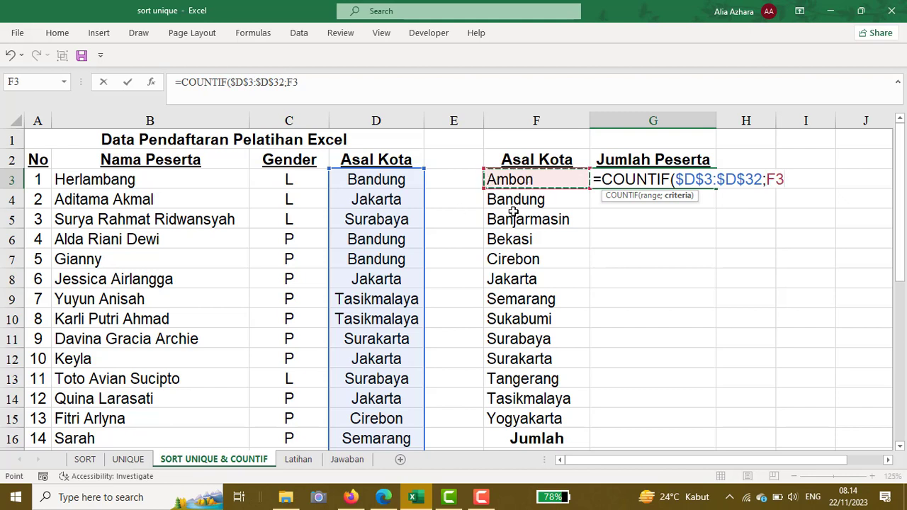
text())
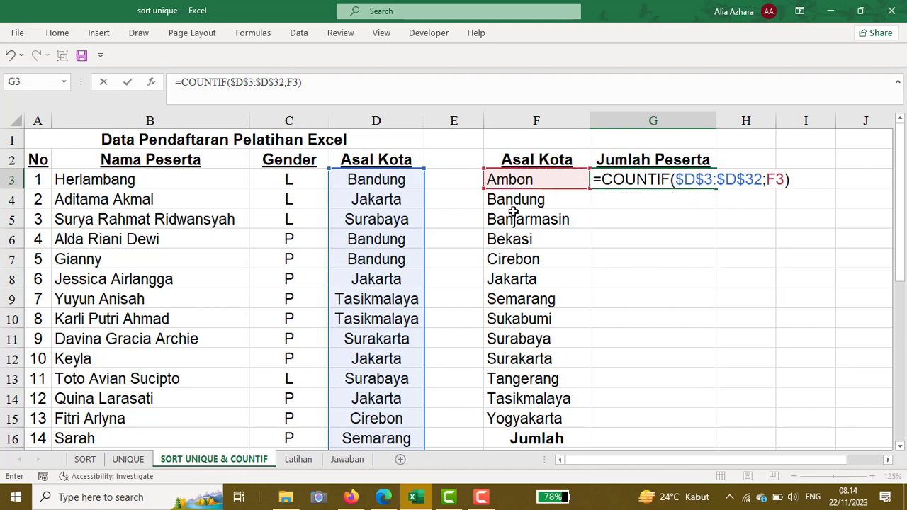
key(Return)
Step: Fill the COUNTIF formula down the Jumlah Peserta column and clear the copy in the Jumlah row, G16
click(623, 177)
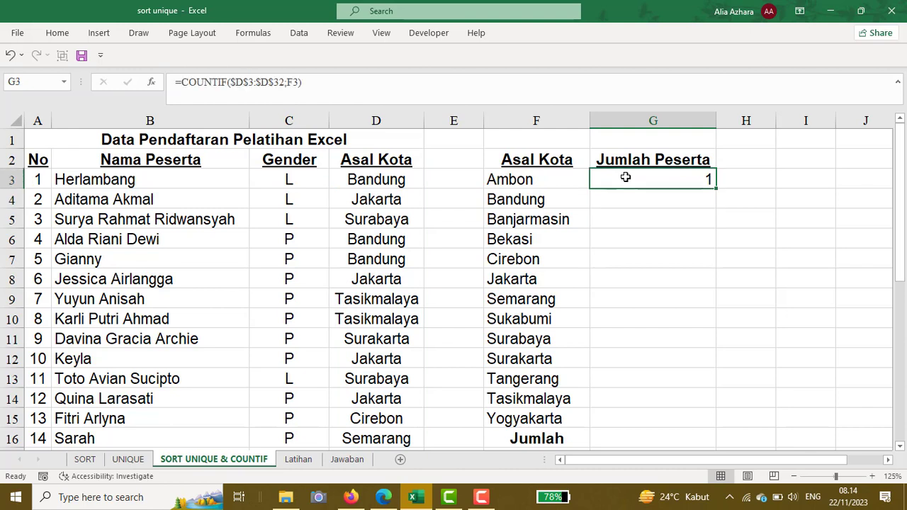
double_click(717, 188)
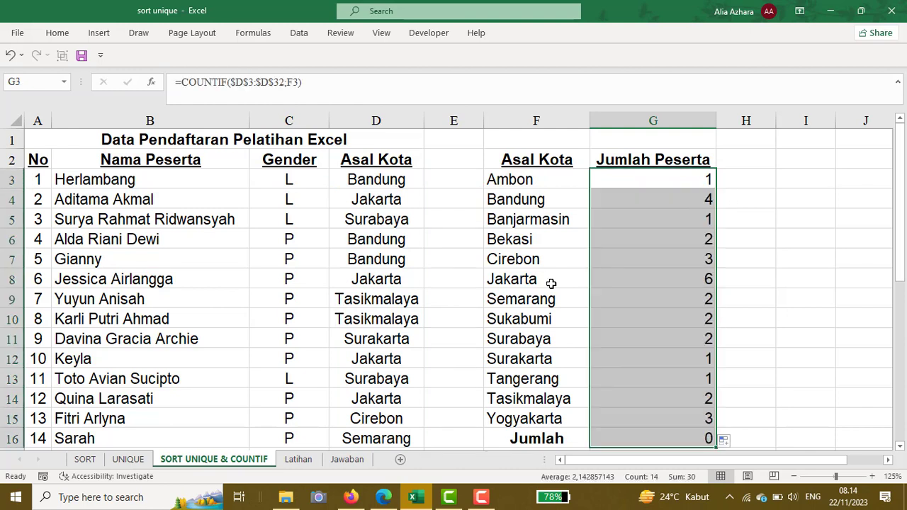
click(607, 438)
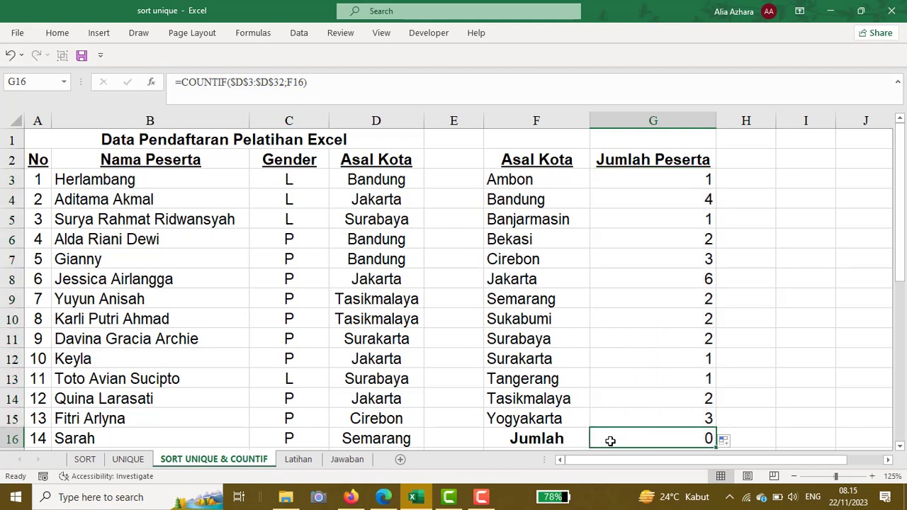
double_click(628, 434)
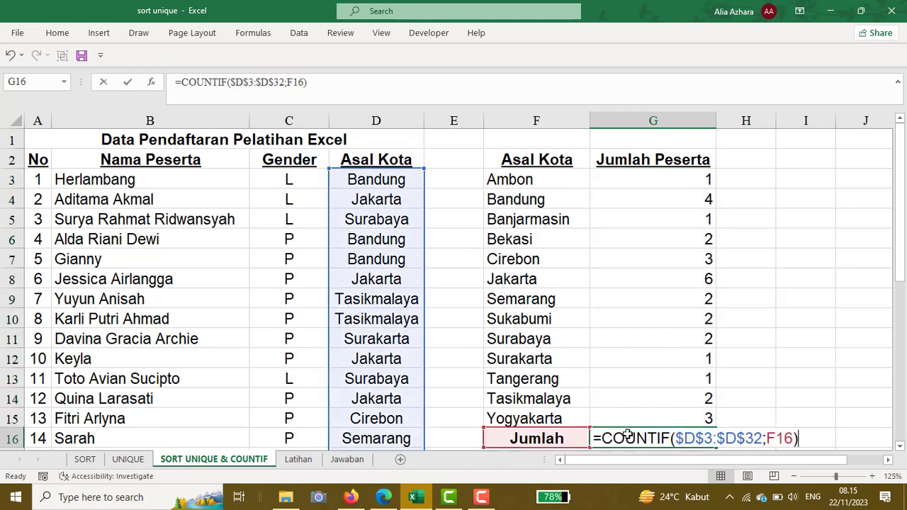
key(Delete)
click(743, 419)
Step: Total the participant counts in G16 with a SUM formula over the absolute range $G$3:$G$15
click(690, 441)
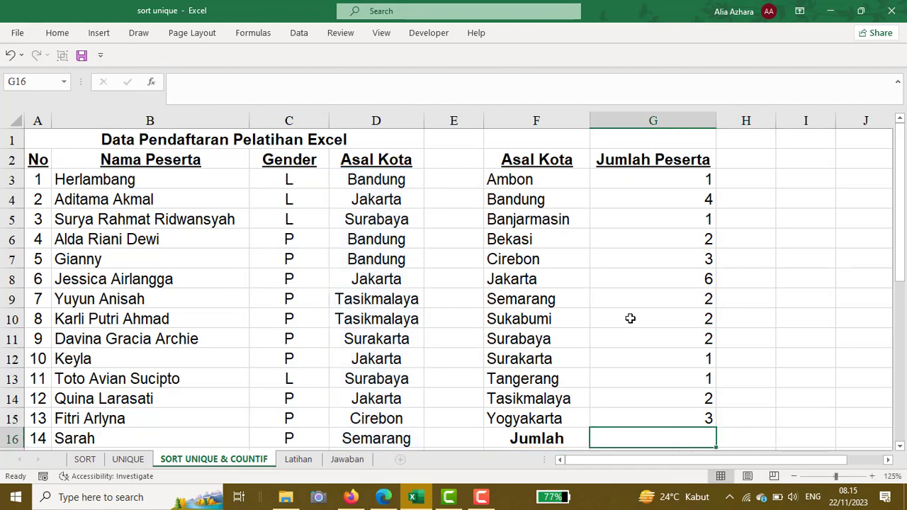
click(413, 83)
text(=SUM()
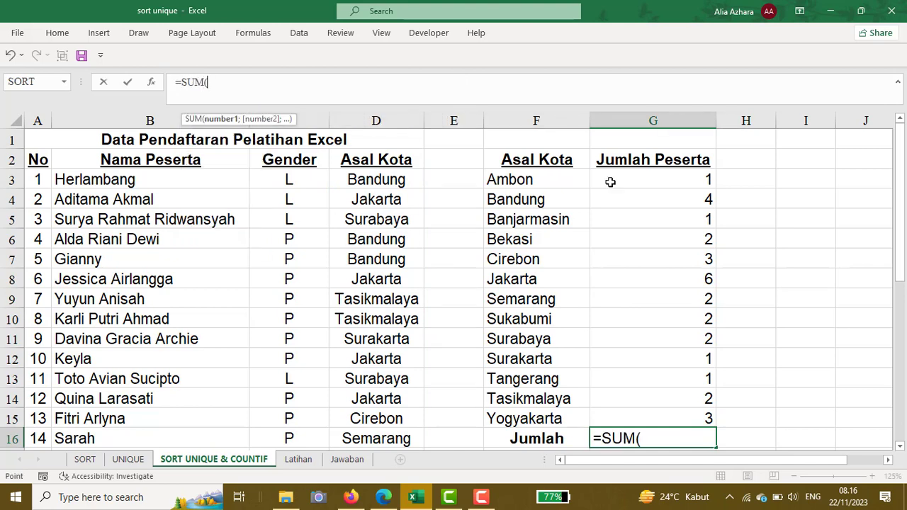
drag(610, 182, 656, 411)
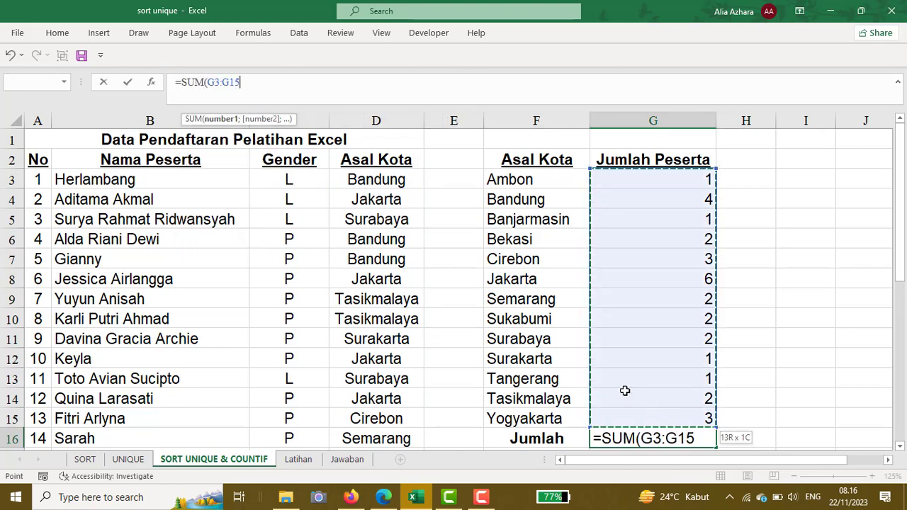
key(F4)
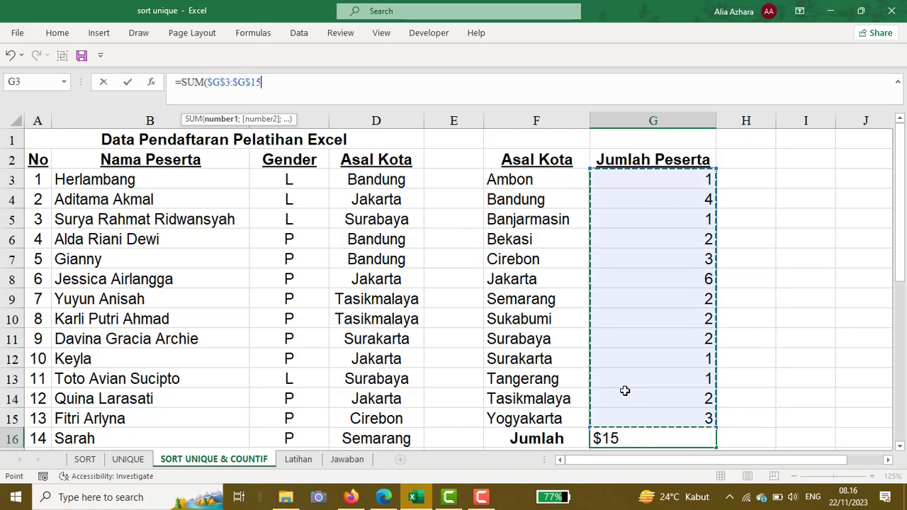
key(Return)
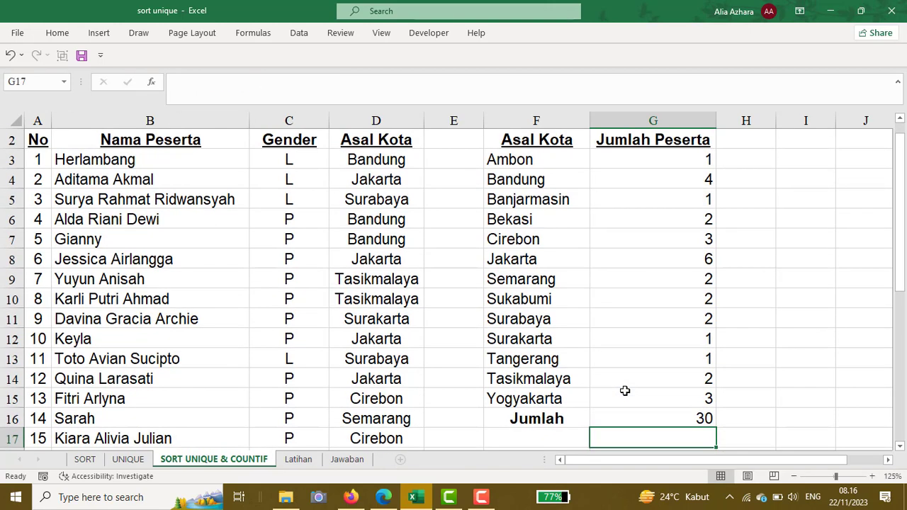
scroll(624, 390, up, 1)
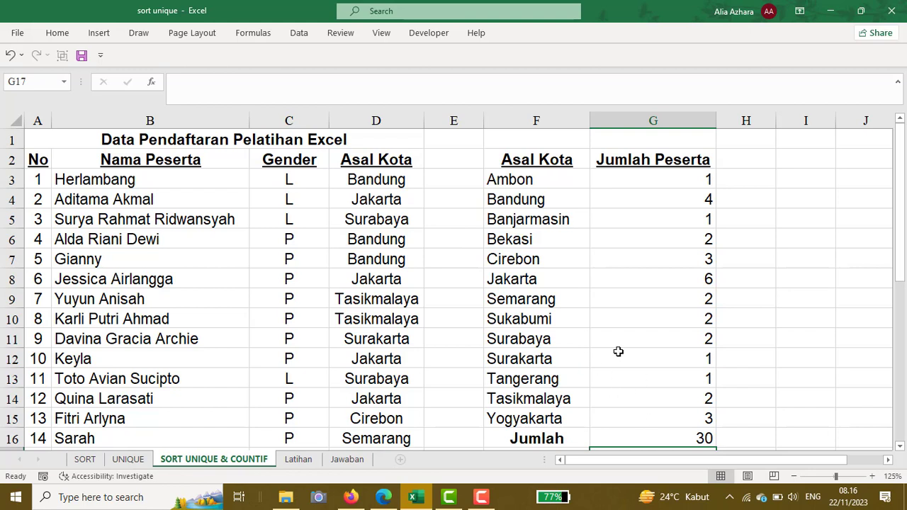
Step: Review the COUNTIF formula in G3 and the SORT and UNIQUE formula in F3, and open the Latihan sheet
click(593, 173)
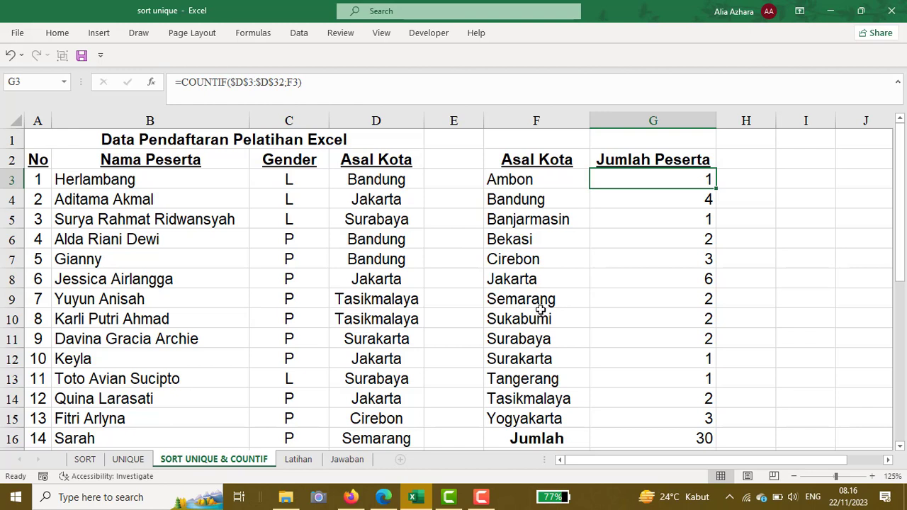
click(506, 182)
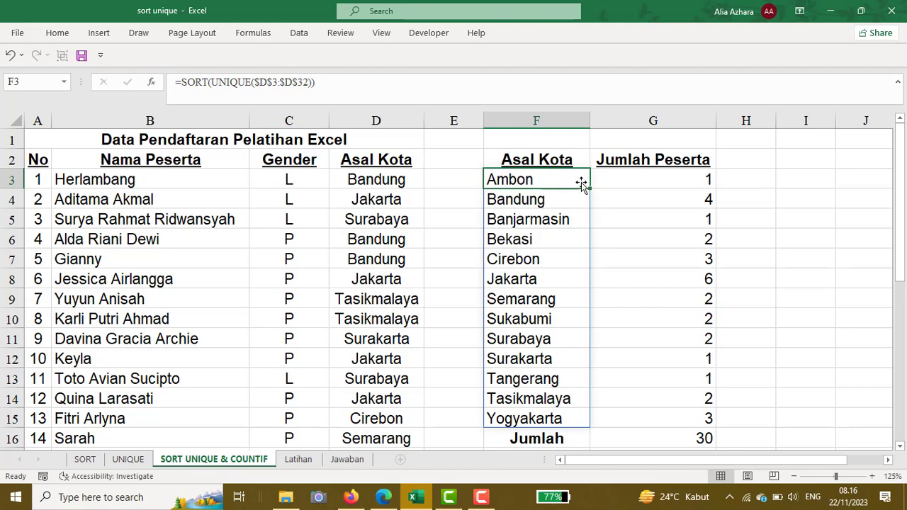
click(298, 459)
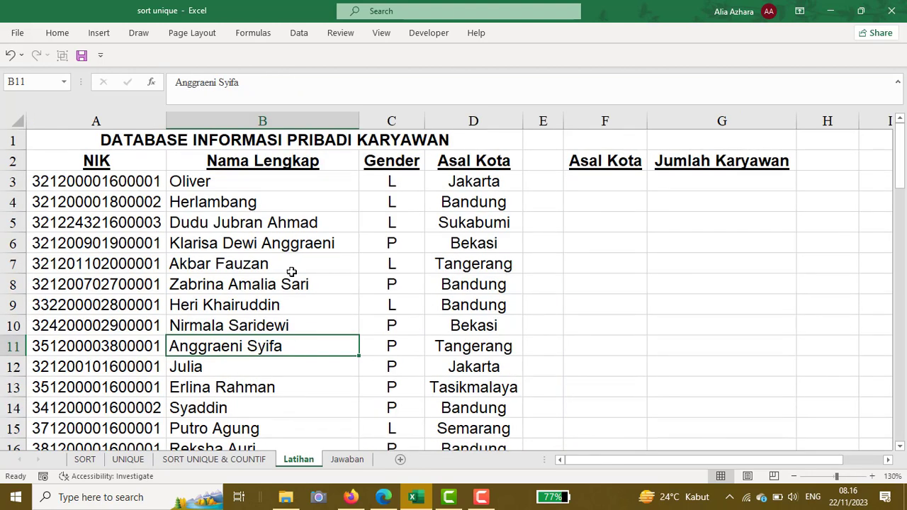